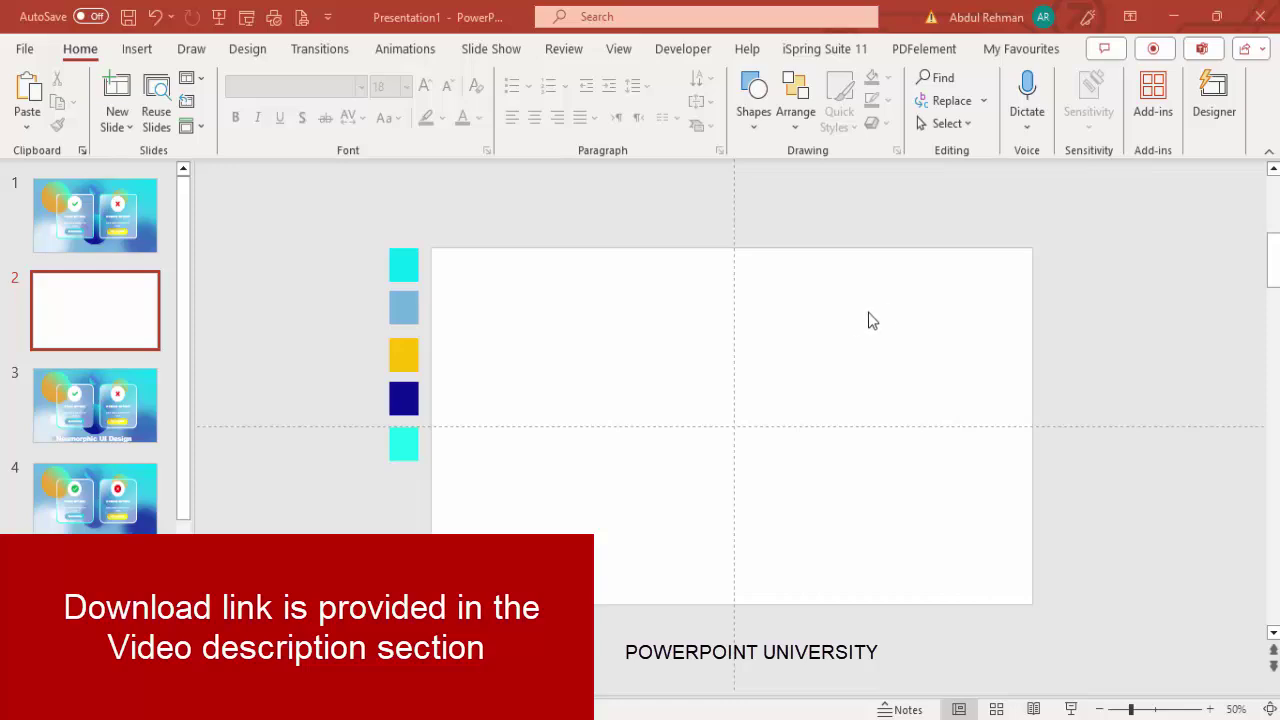
Switch slide 2's background to a gradient fill and recolour its last gradient stop.
right_click(854, 314)
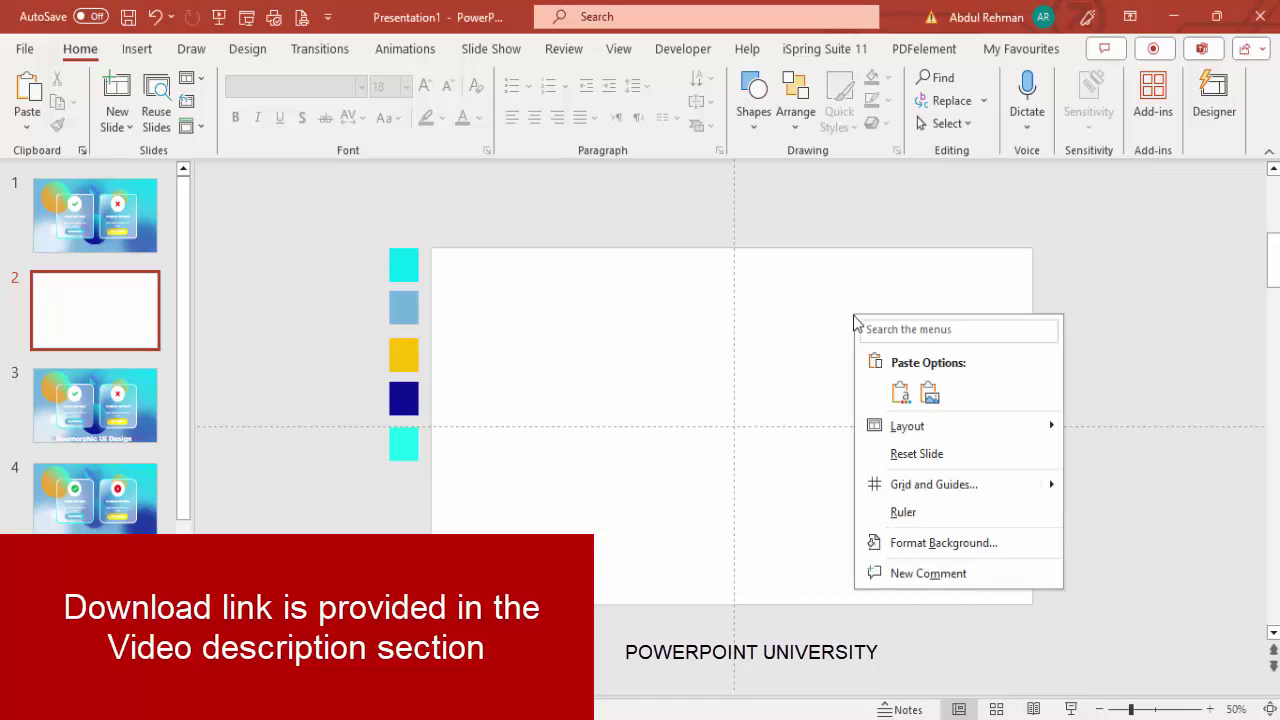
click(935, 543)
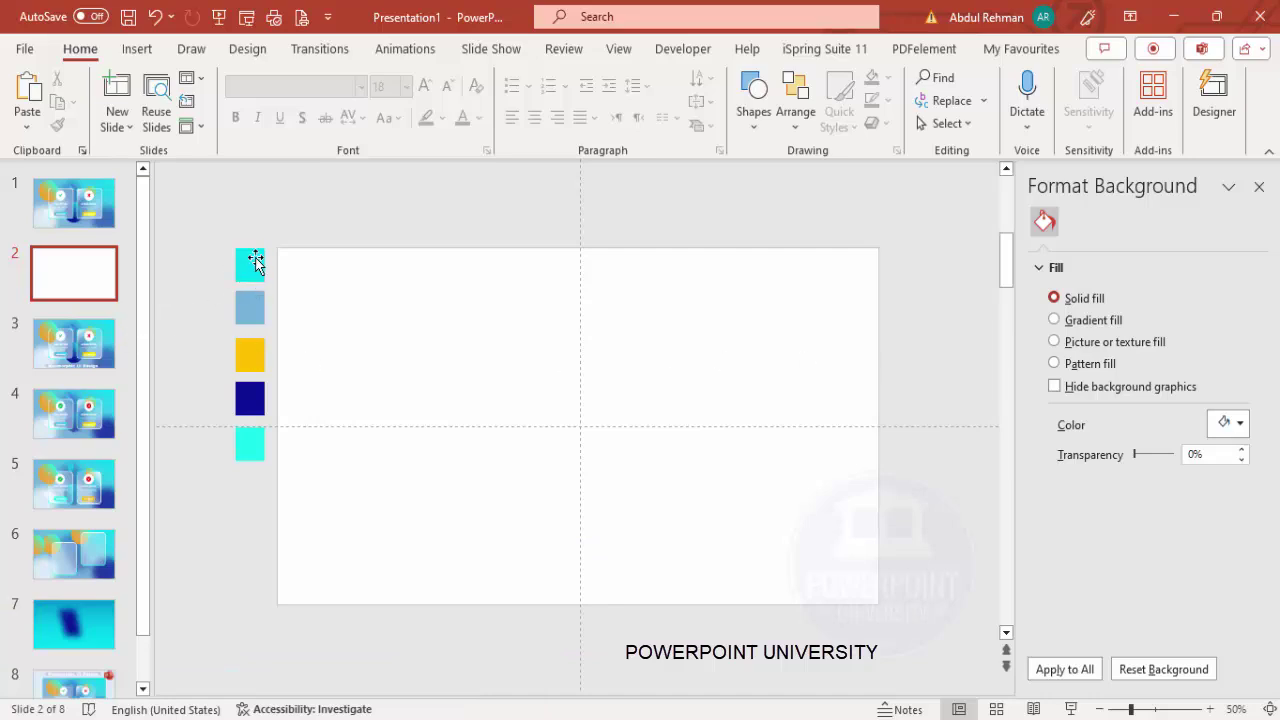
click(1093, 321)
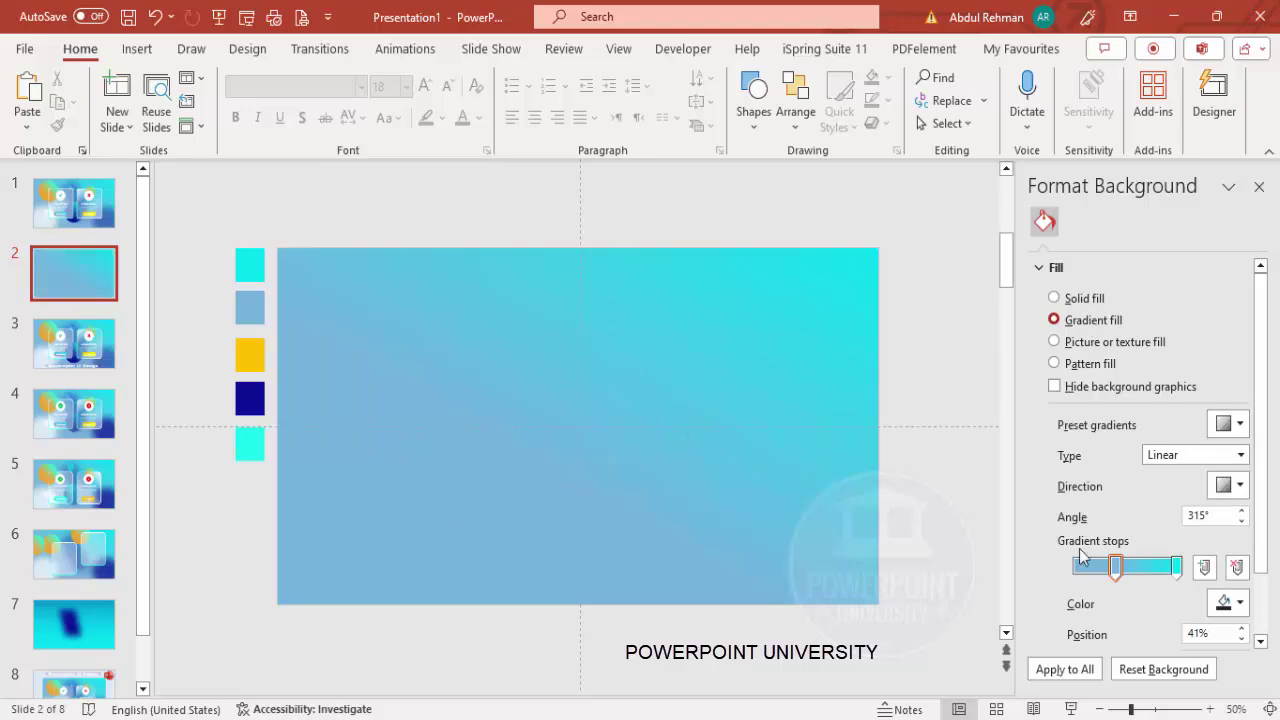
click(1177, 566)
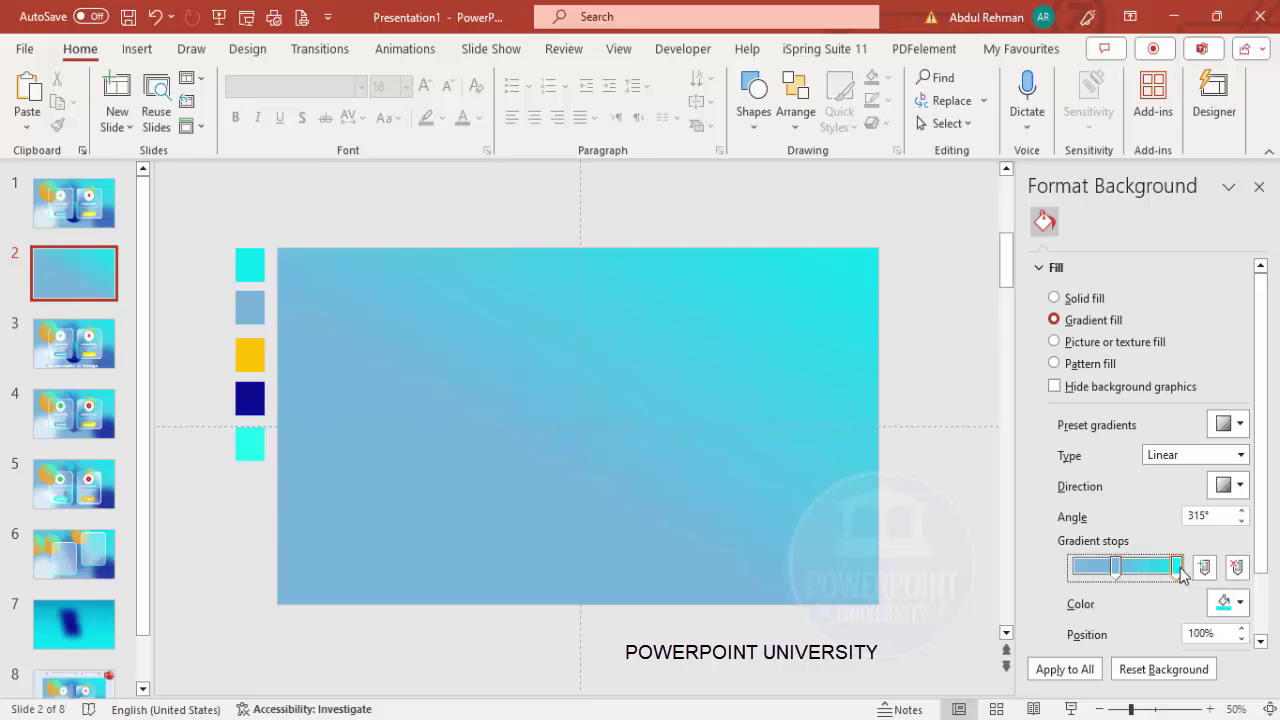
click(1228, 602)
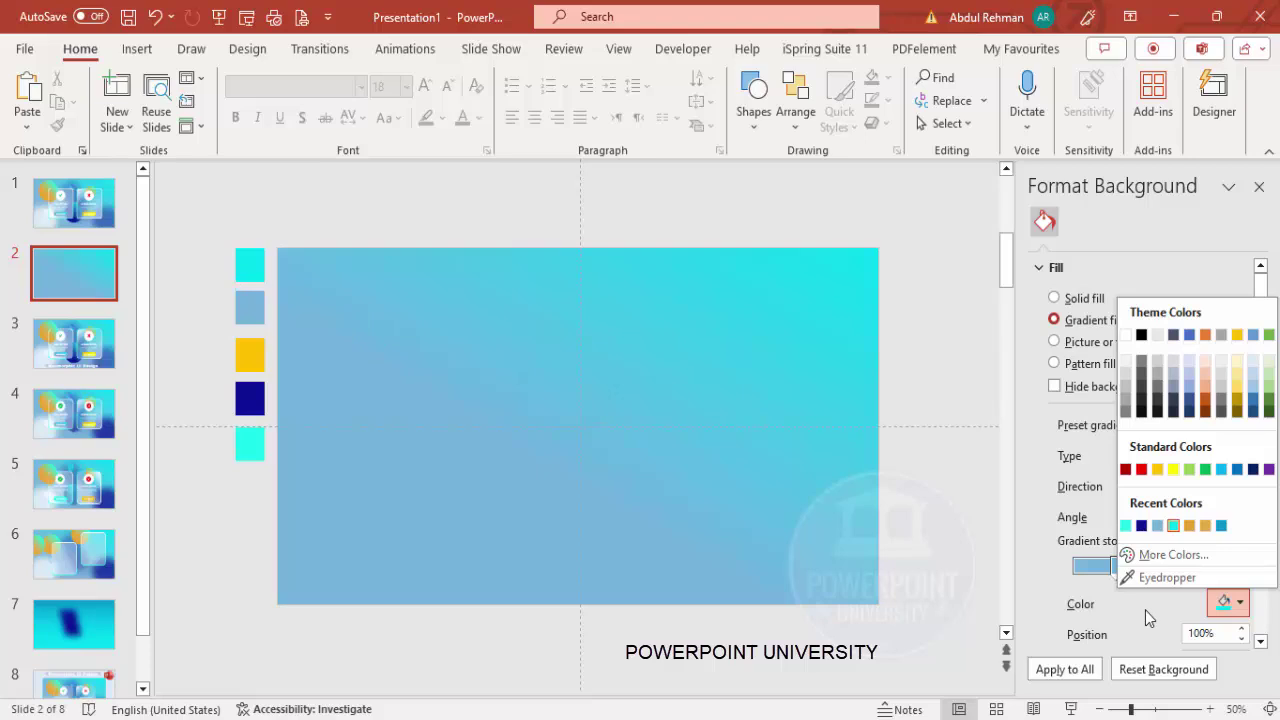
Select the 41% gradient stop and set the gradient direction to diagonal 315°.
click(1115, 567)
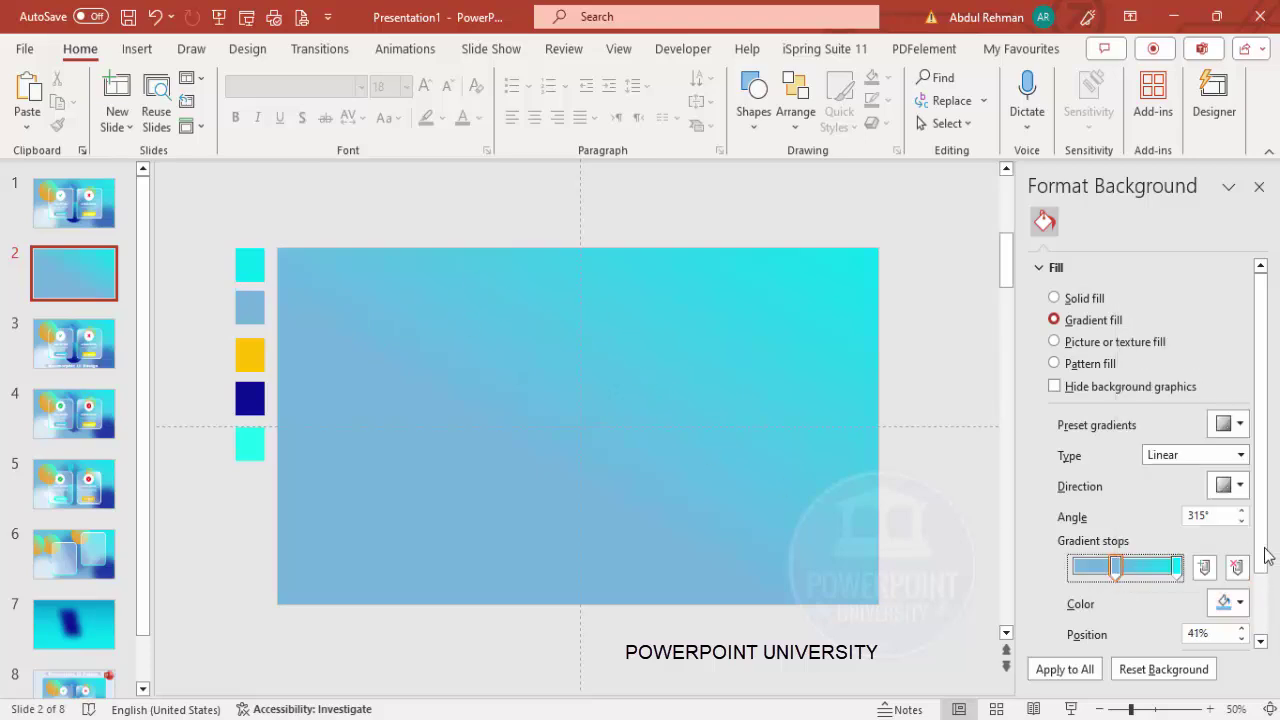
click(1230, 486)
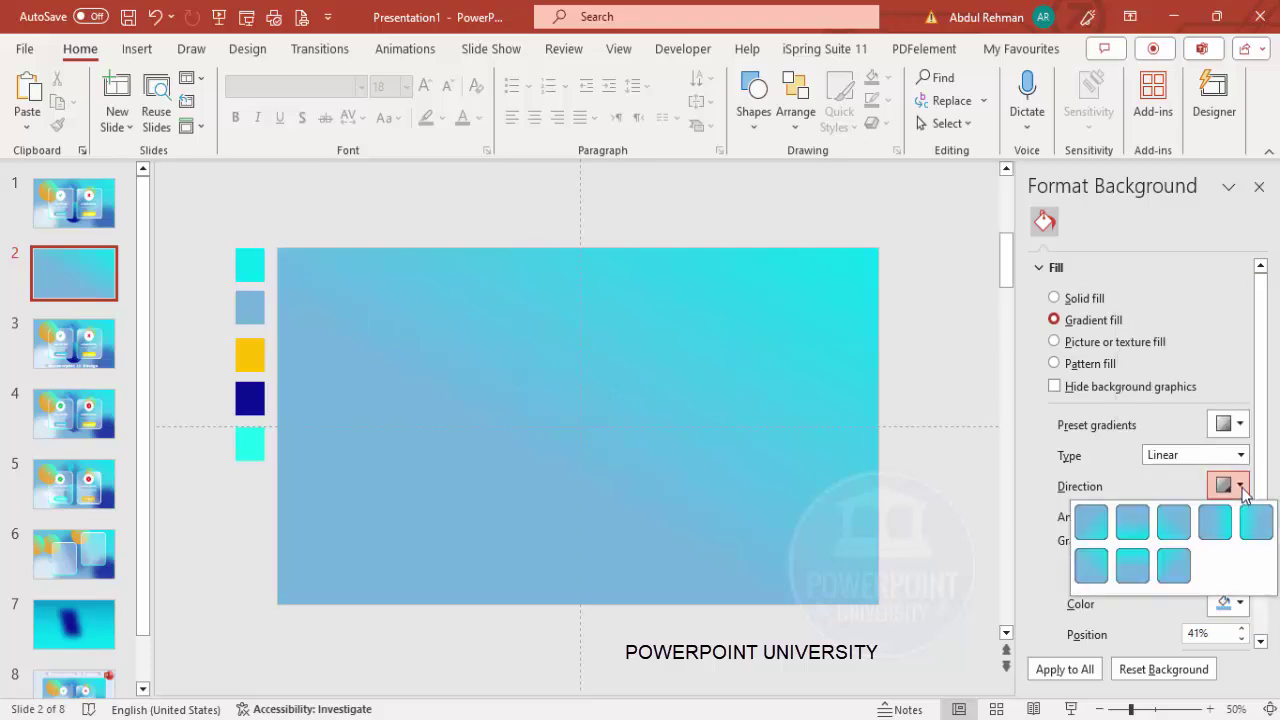
click(1093, 570)
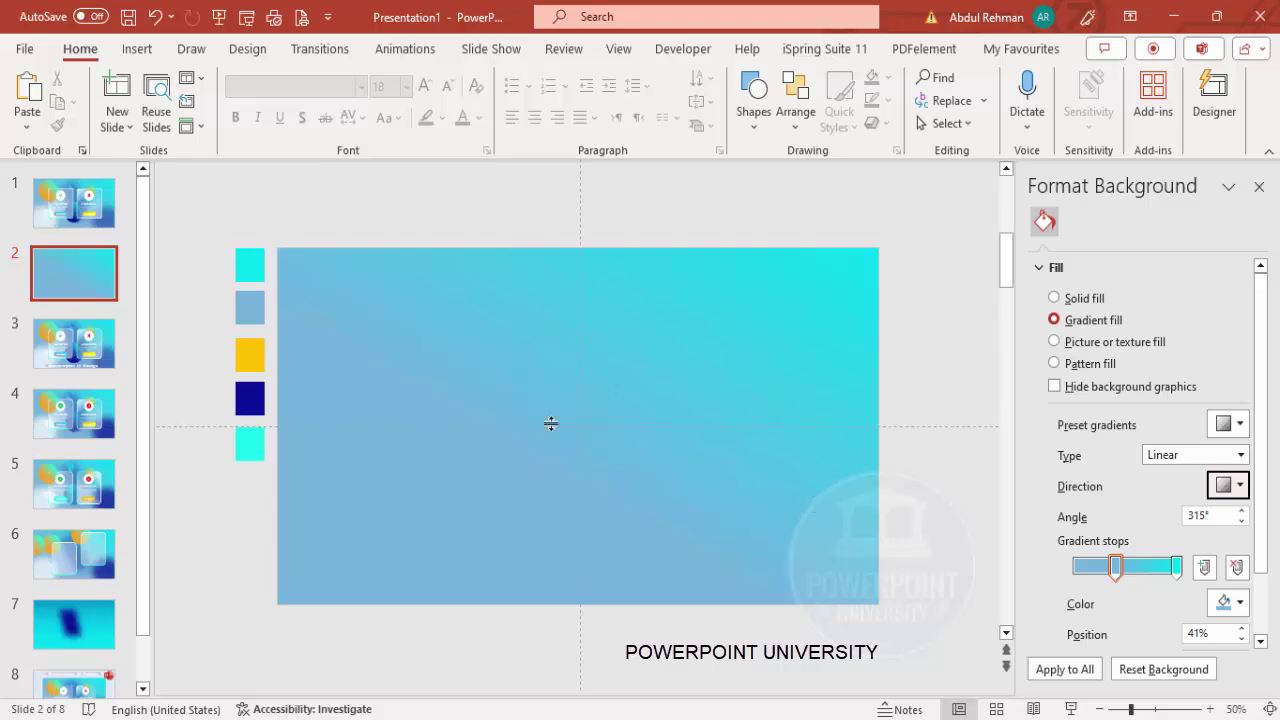
click(137, 49)
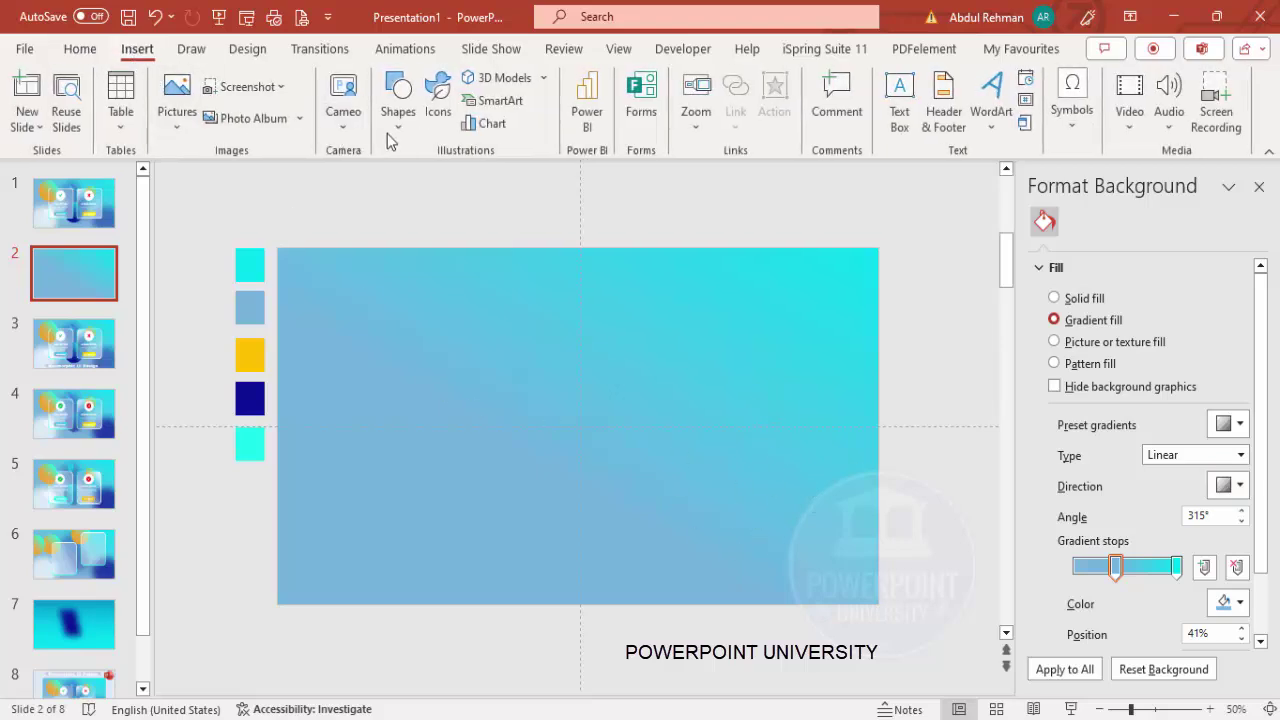
Draw a large oval over the slide's lower right with no outline.
click(398, 95)
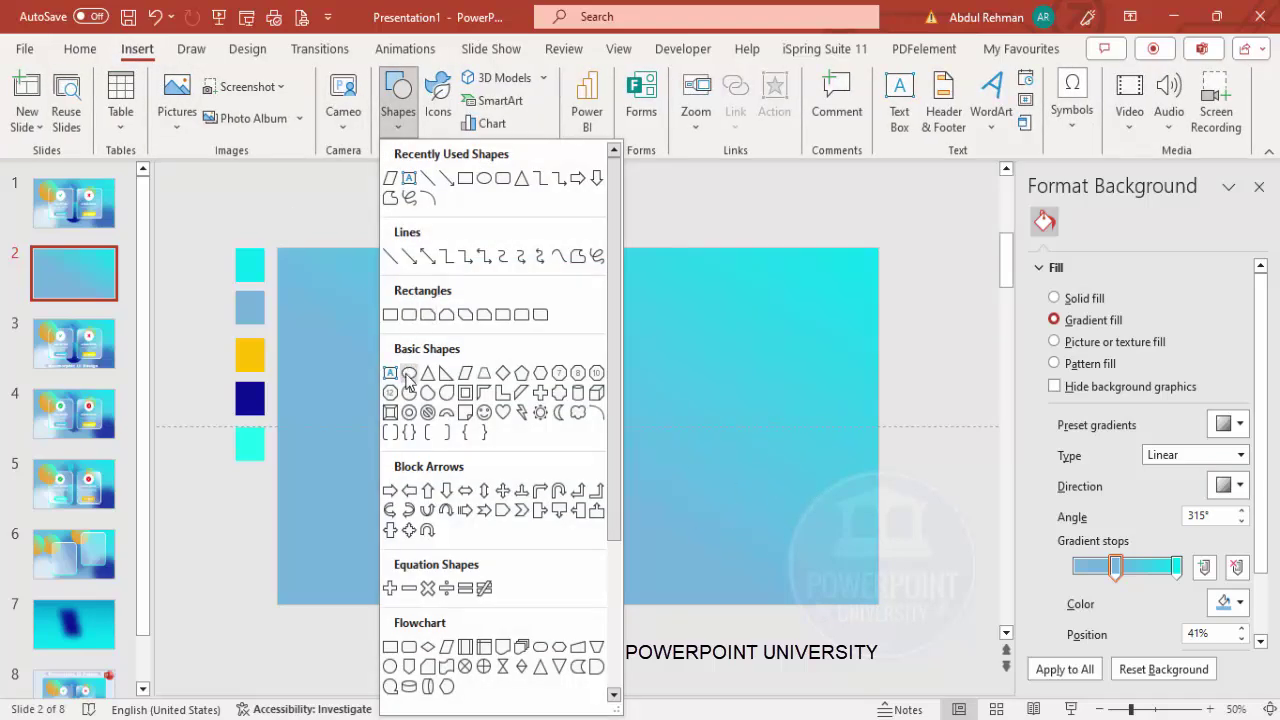
click(409, 377)
drag(669, 427, 937, 683)
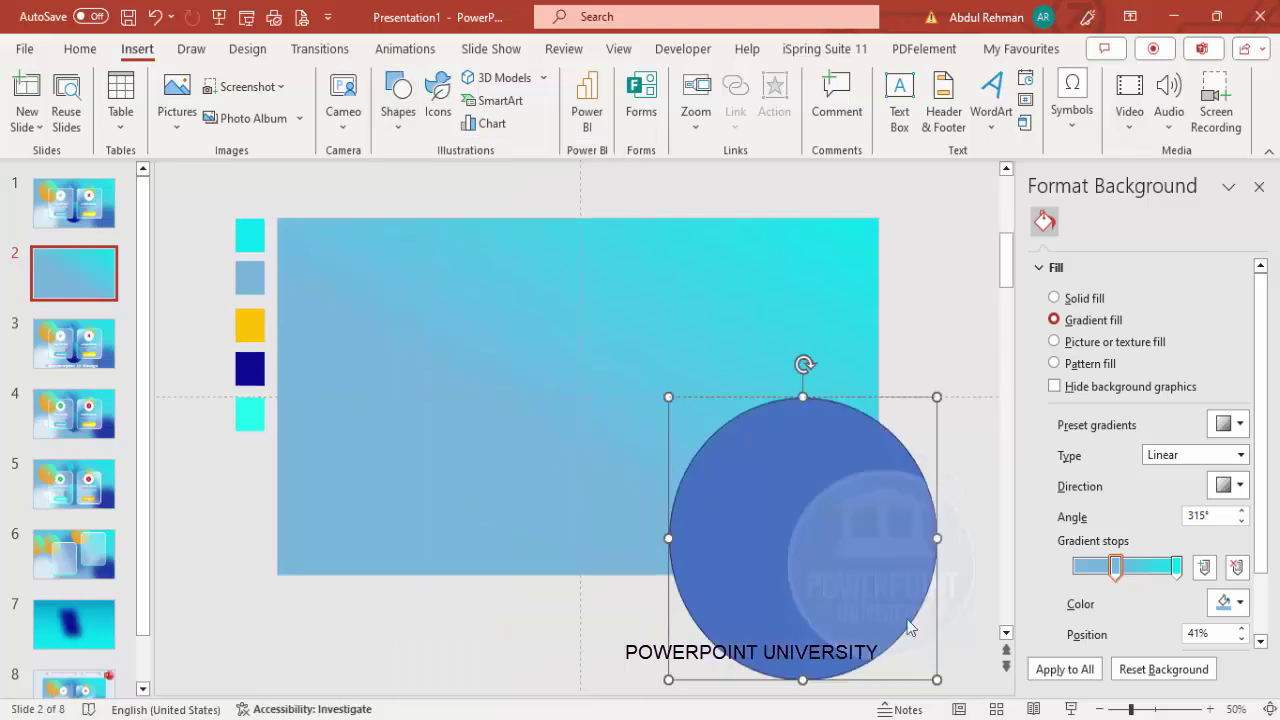
click(495, 100)
click(515, 376)
Fill the circle with the dark navy swatch colour at 30% transparency.
click(482, 77)
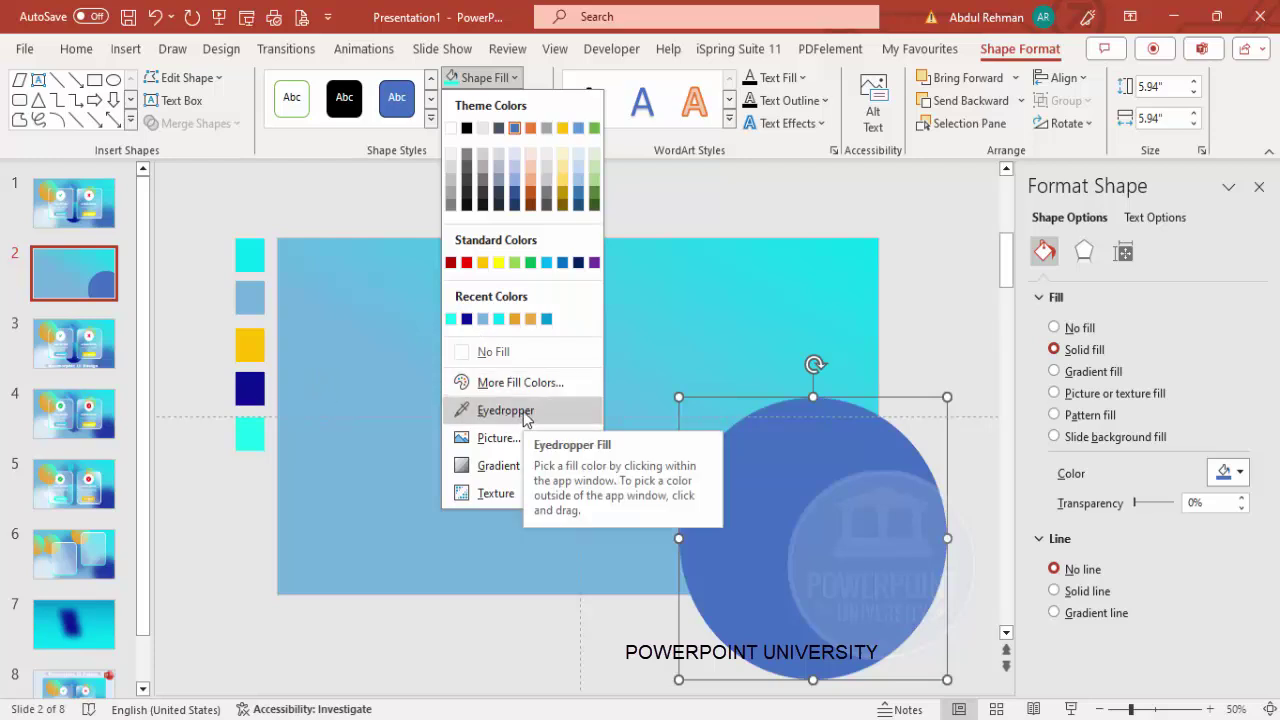
click(510, 411)
click(256, 385)
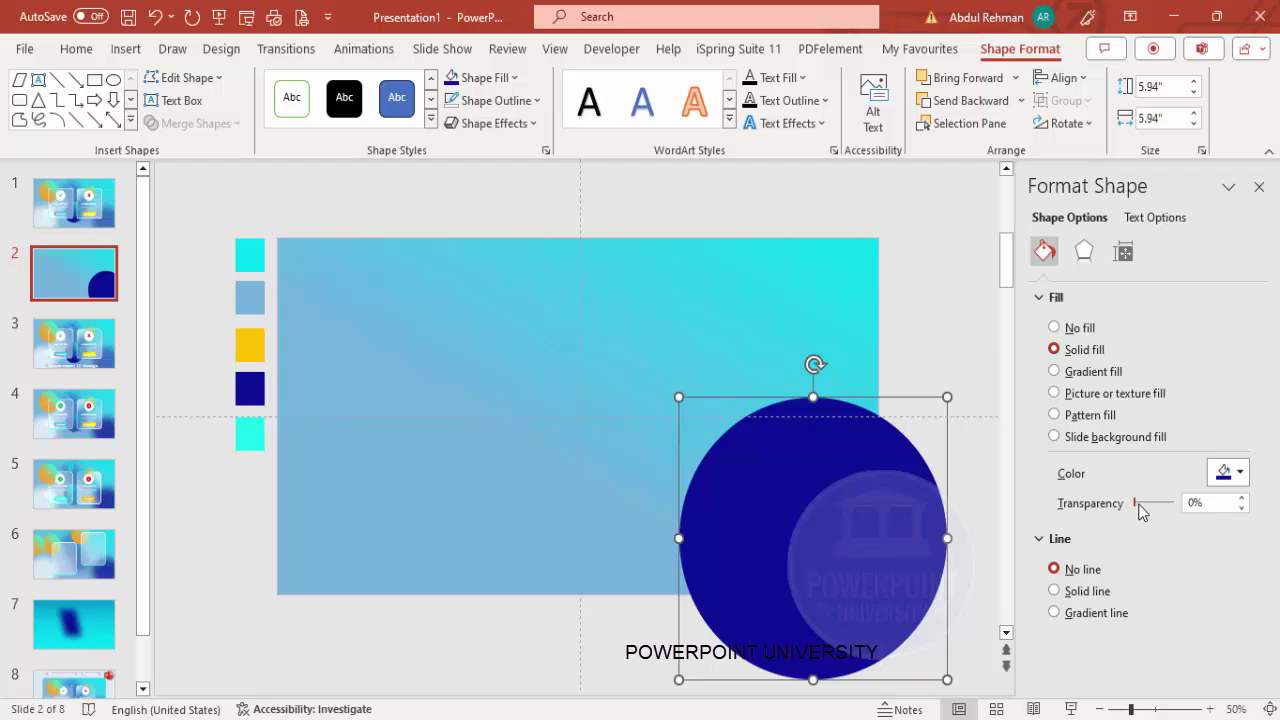
drag(1214, 504, 1105, 513)
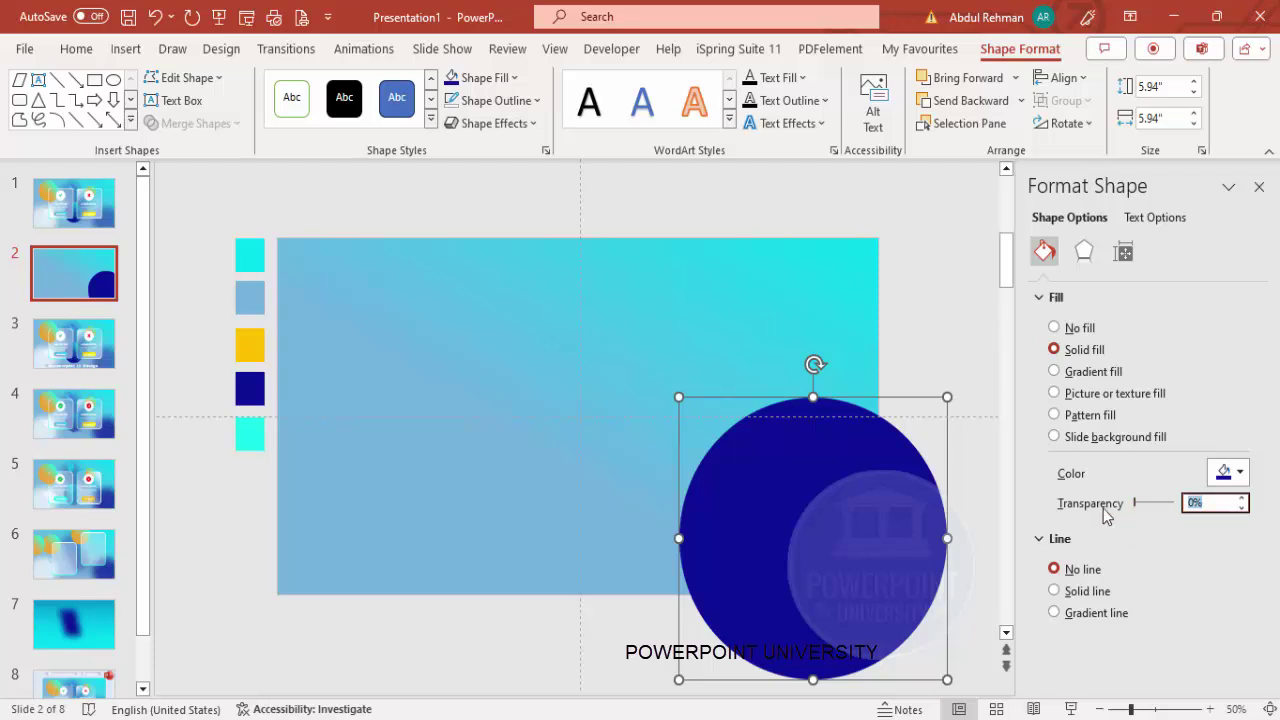
text(30)
key(Return)
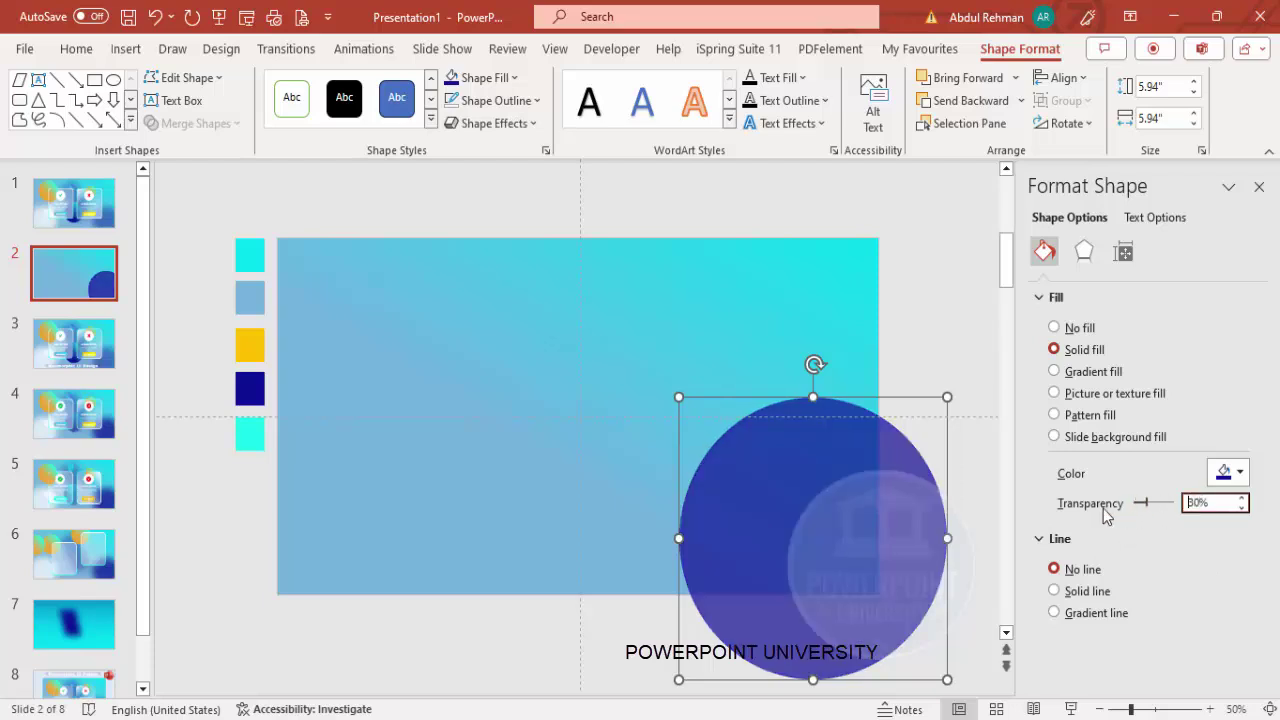
Give the navy circle heavy 78 pt soft edges.
click(1085, 252)
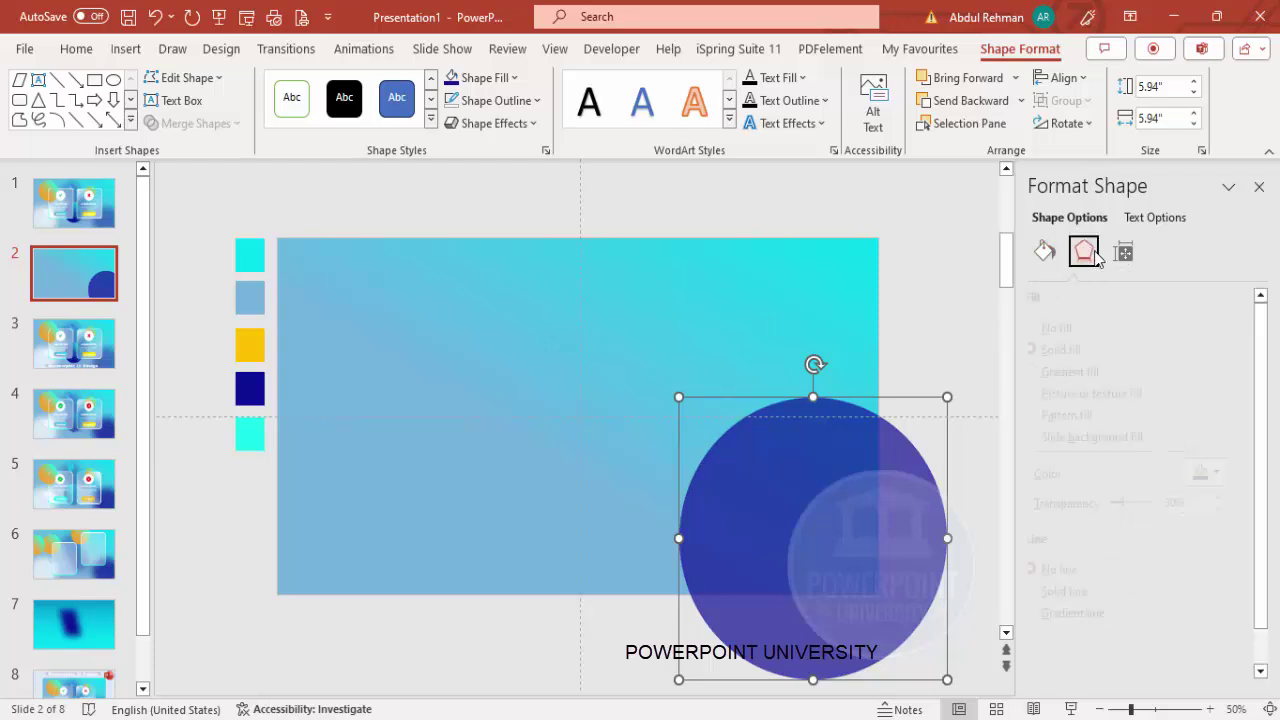
click(1046, 300)
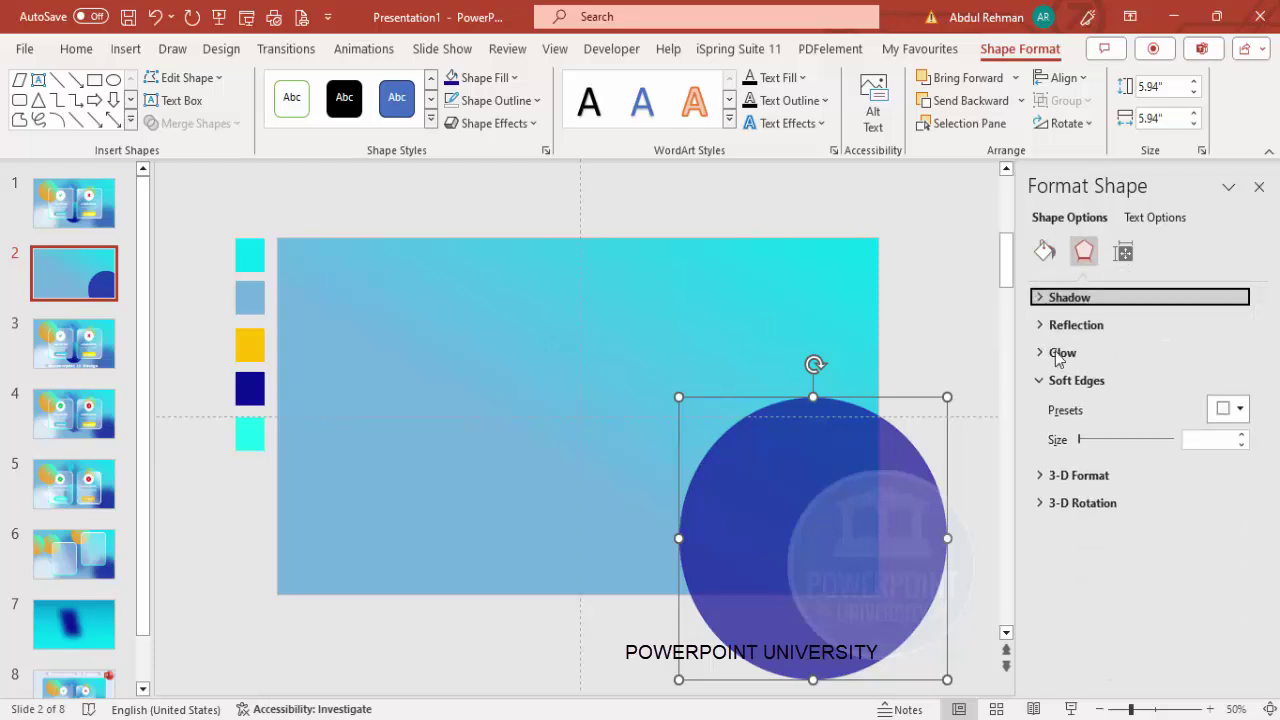
click(1241, 437)
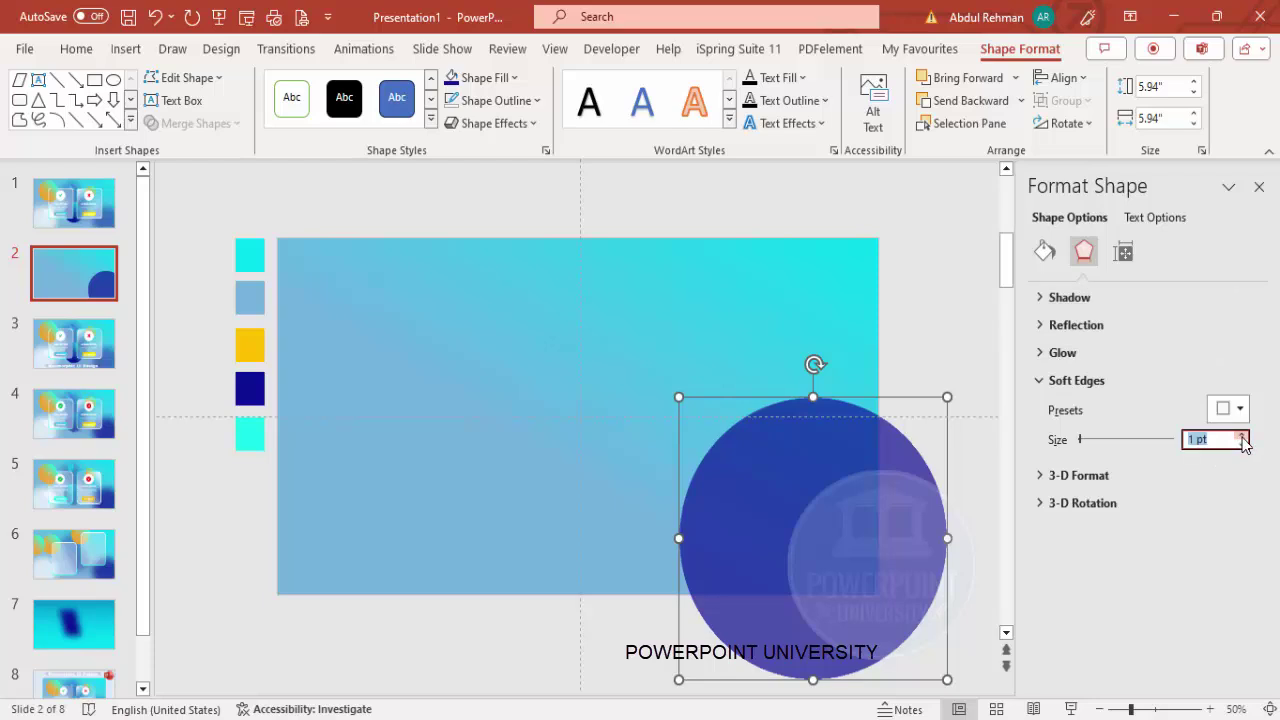
drag(1242, 440, 1242, 440)
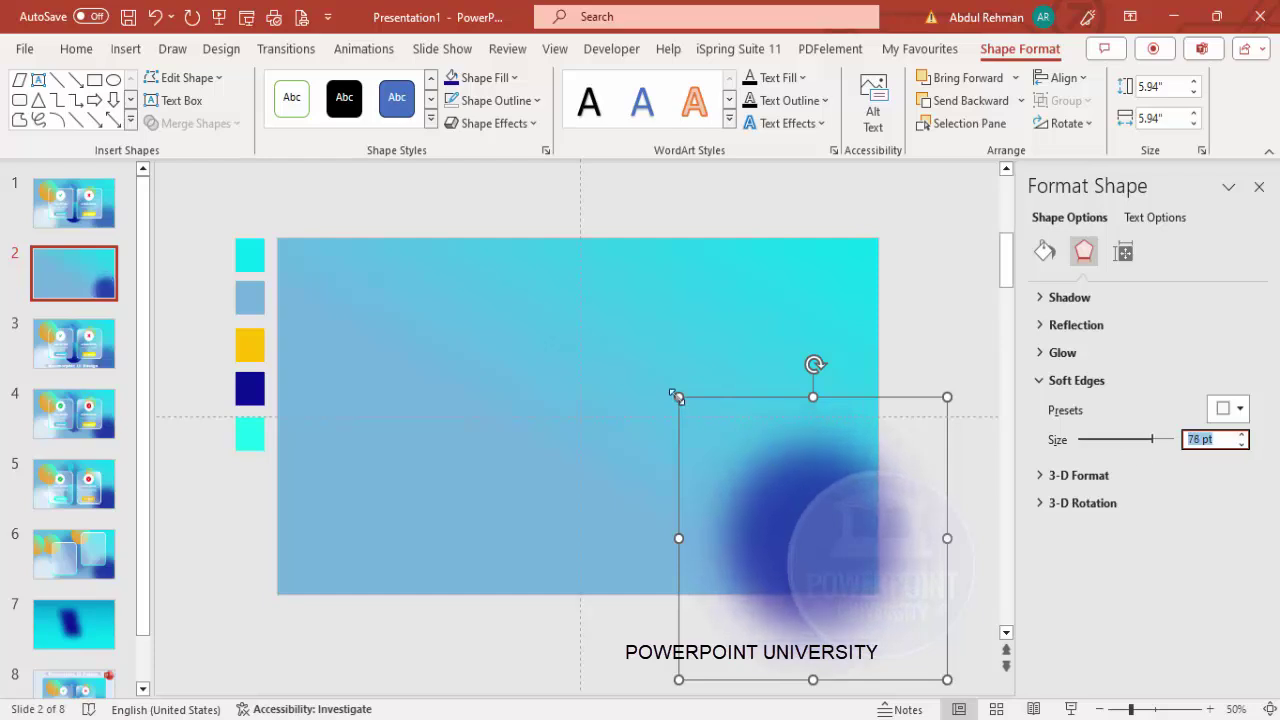
Enlarge the blurred circle, shift it right, and place its duplicate centre-left.
drag(678, 396, 637, 353)
drag(794, 471, 891, 503)
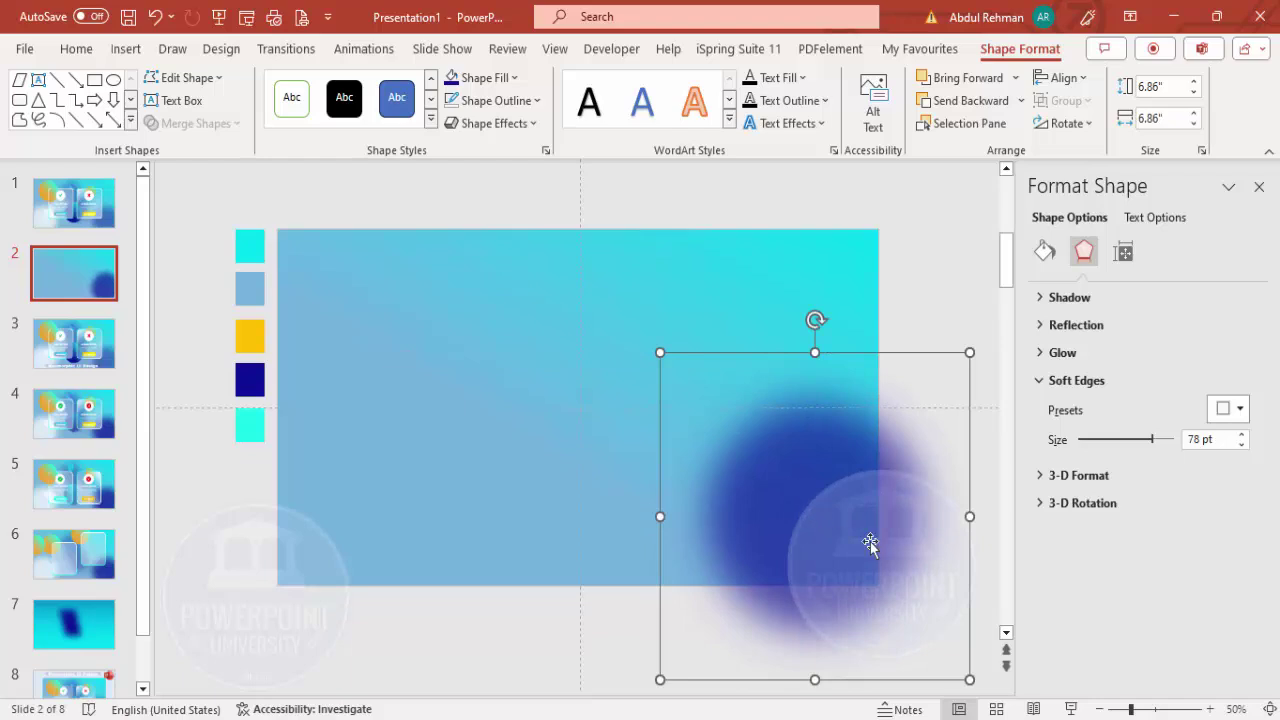
drag(846, 531, 551, 482)
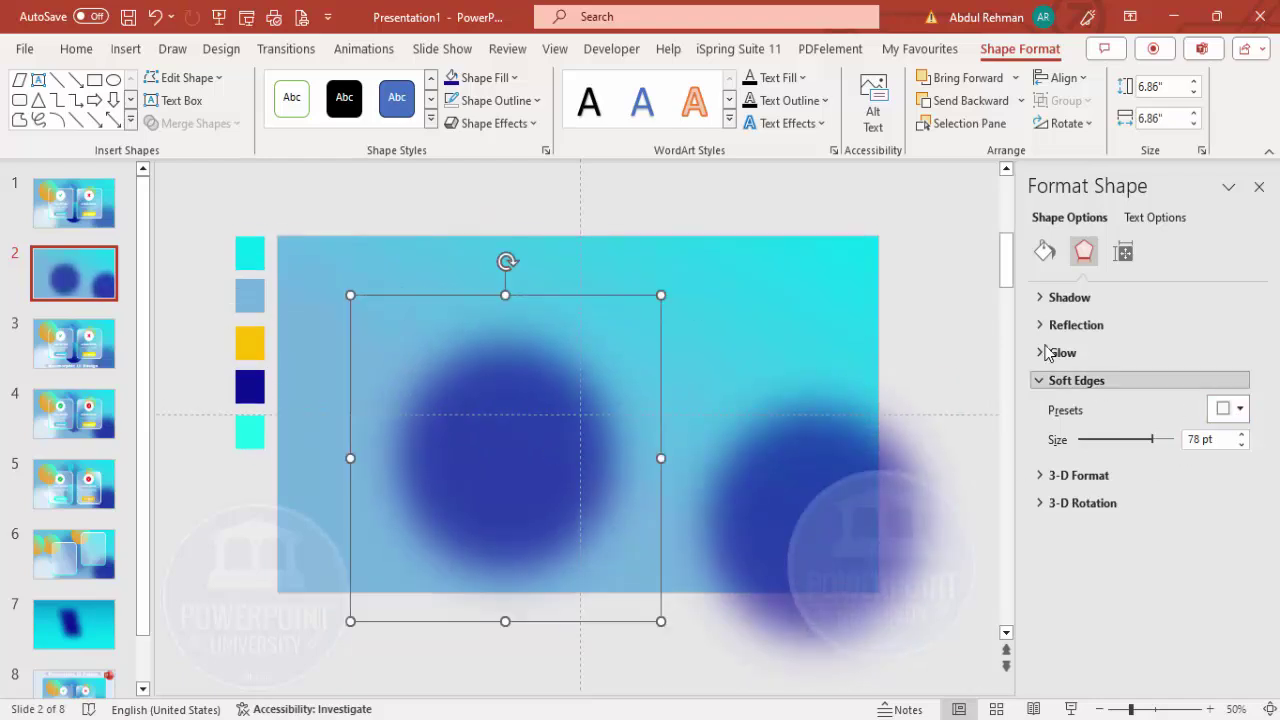
Fill the left blurred circle white, move it lower left and enlarge it.
click(1044, 251)
click(1228, 473)
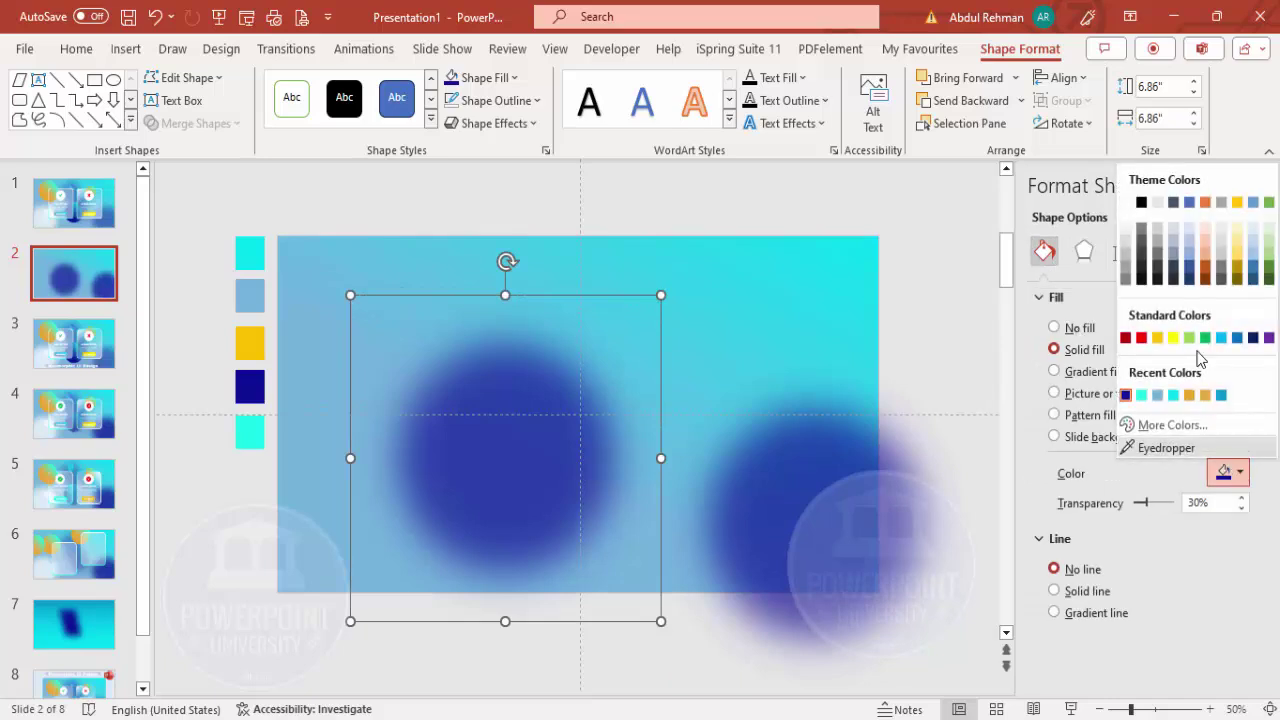
click(1127, 202)
drag(381, 560, 315, 605)
drag(480, 352, 516, 320)
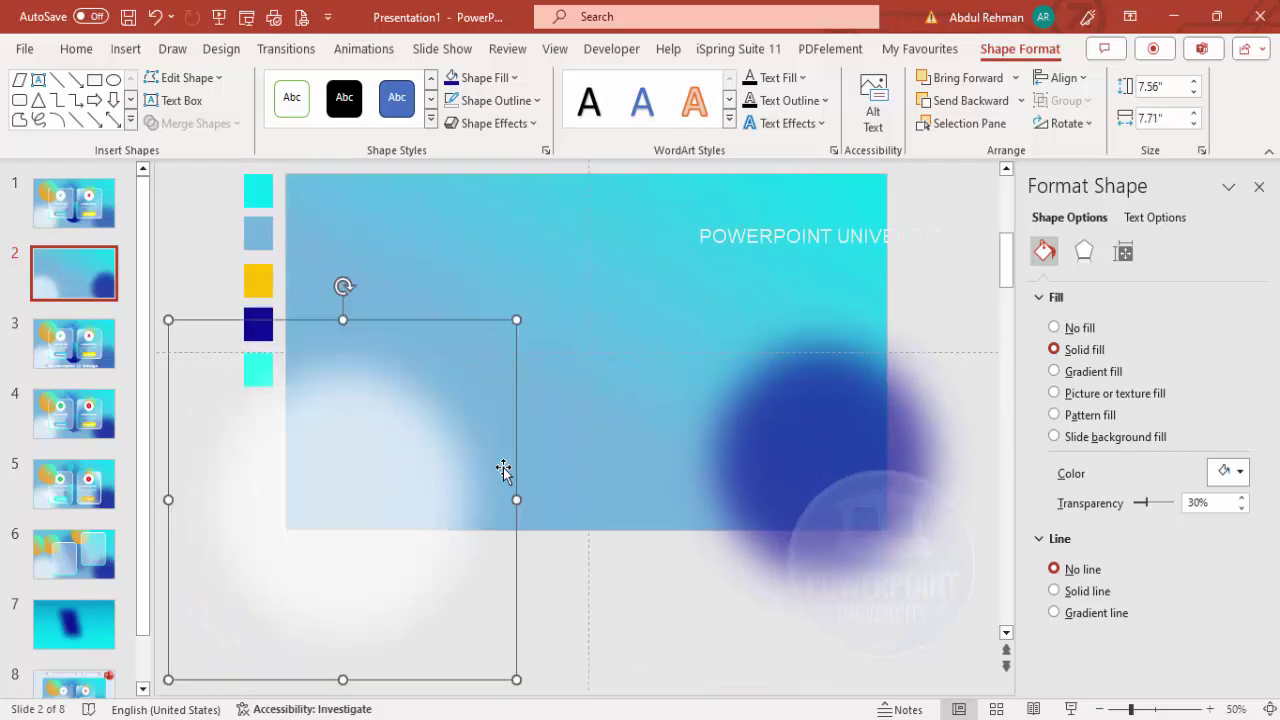
Raise the blue circle's transparency to 56%.
click(857, 432)
drag(1149, 511, 1158, 510)
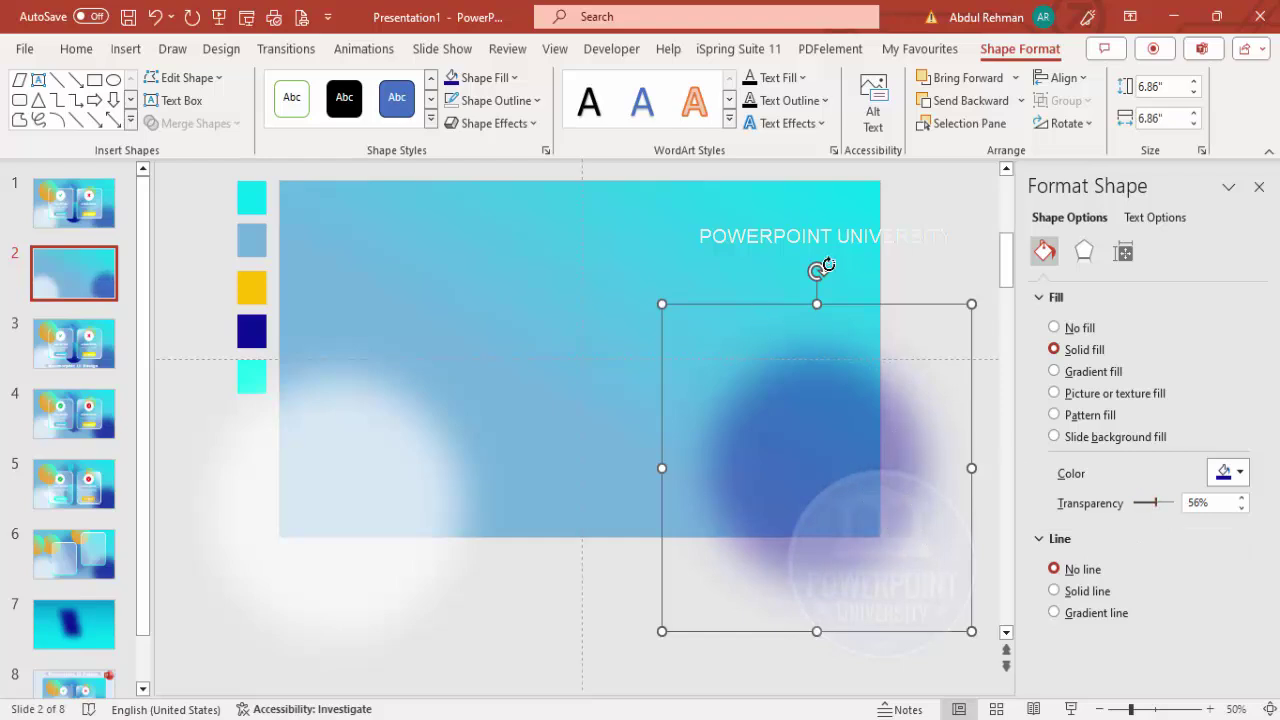
click(875, 238)
Draw a tall rectangle down the middle of the slide with no outline.
click(150, 50)
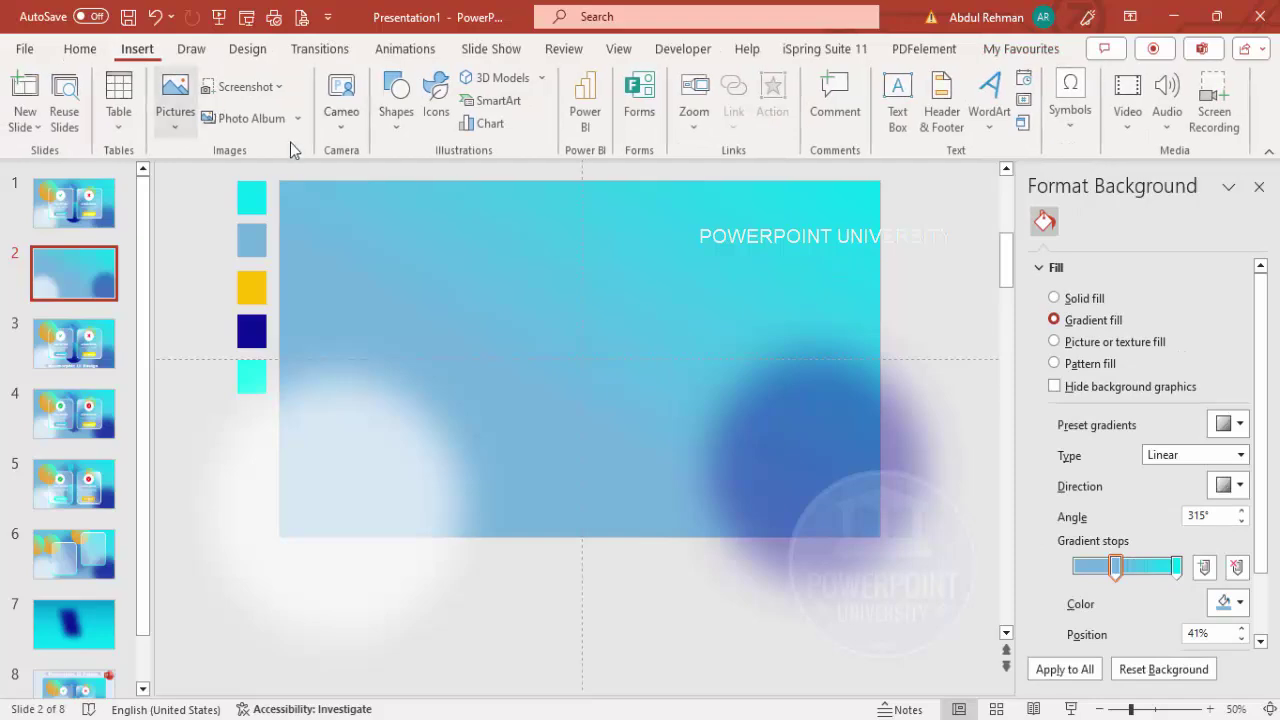
click(397, 115)
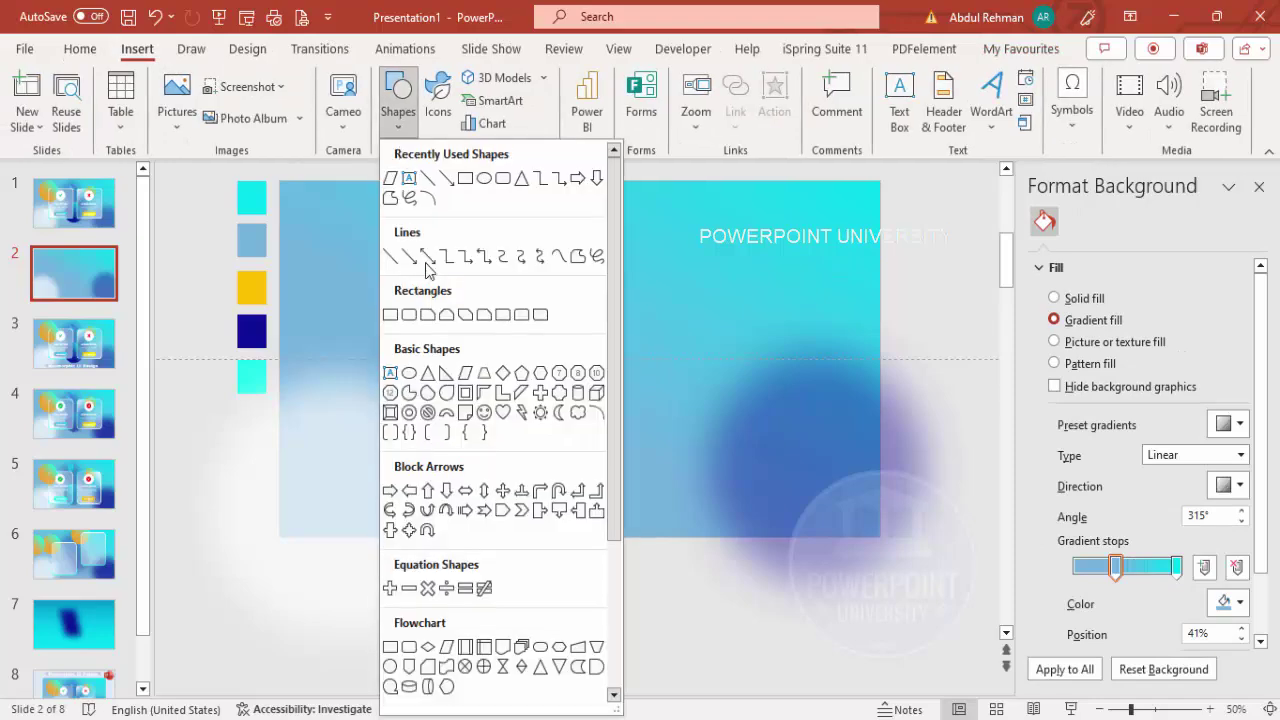
click(390, 315)
mouse_move(460, 180)
mouse_down()
mouse_move(674, 674)
mouse_move(699, 687)
mouse_up()
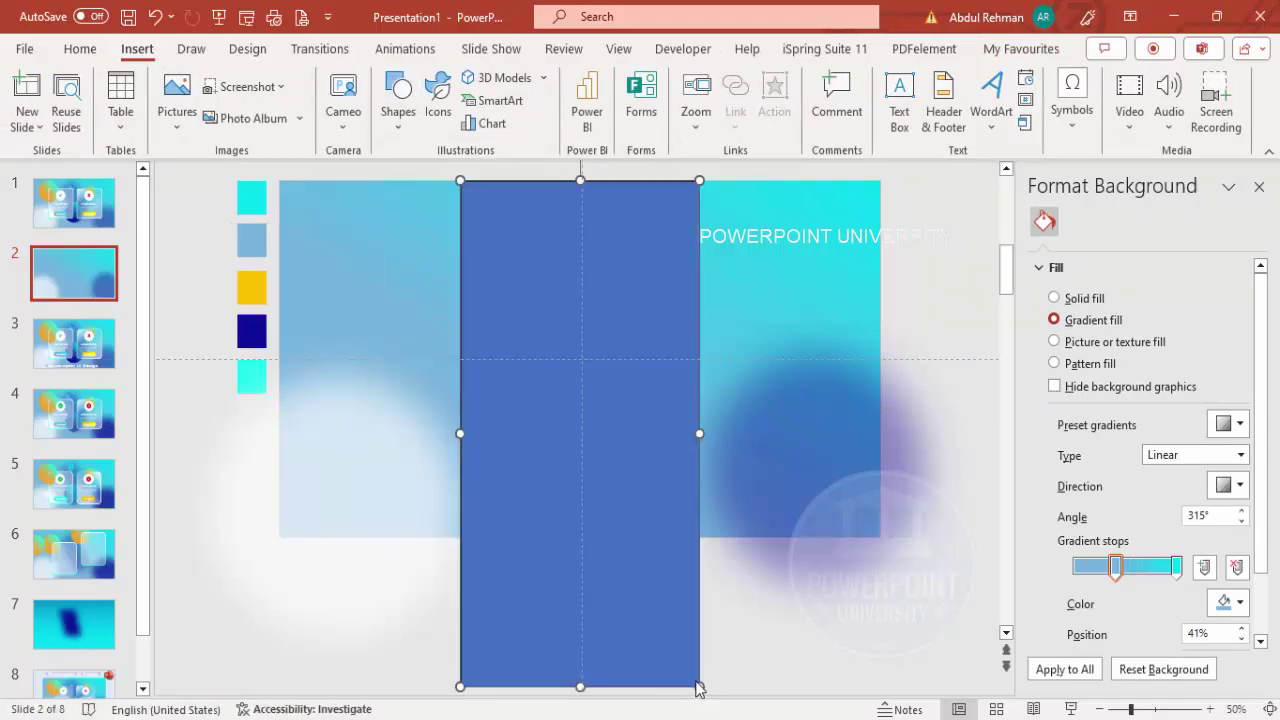
click(514, 101)
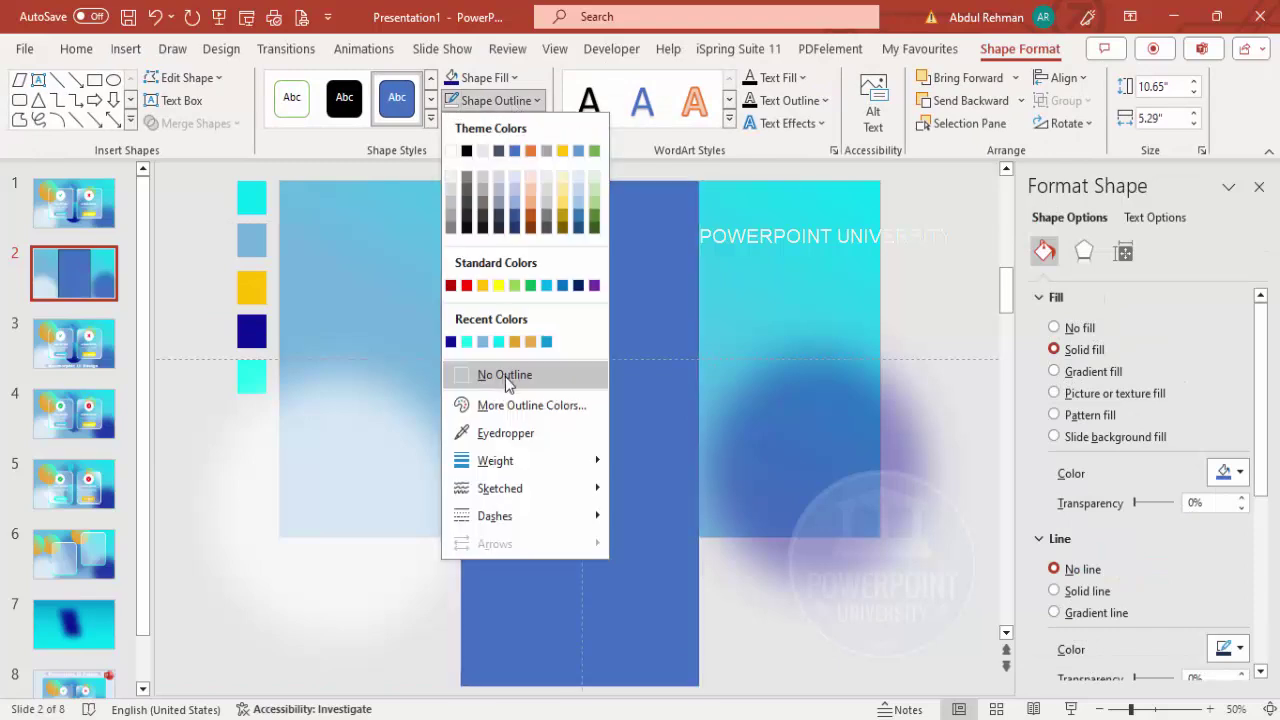
click(505, 376)
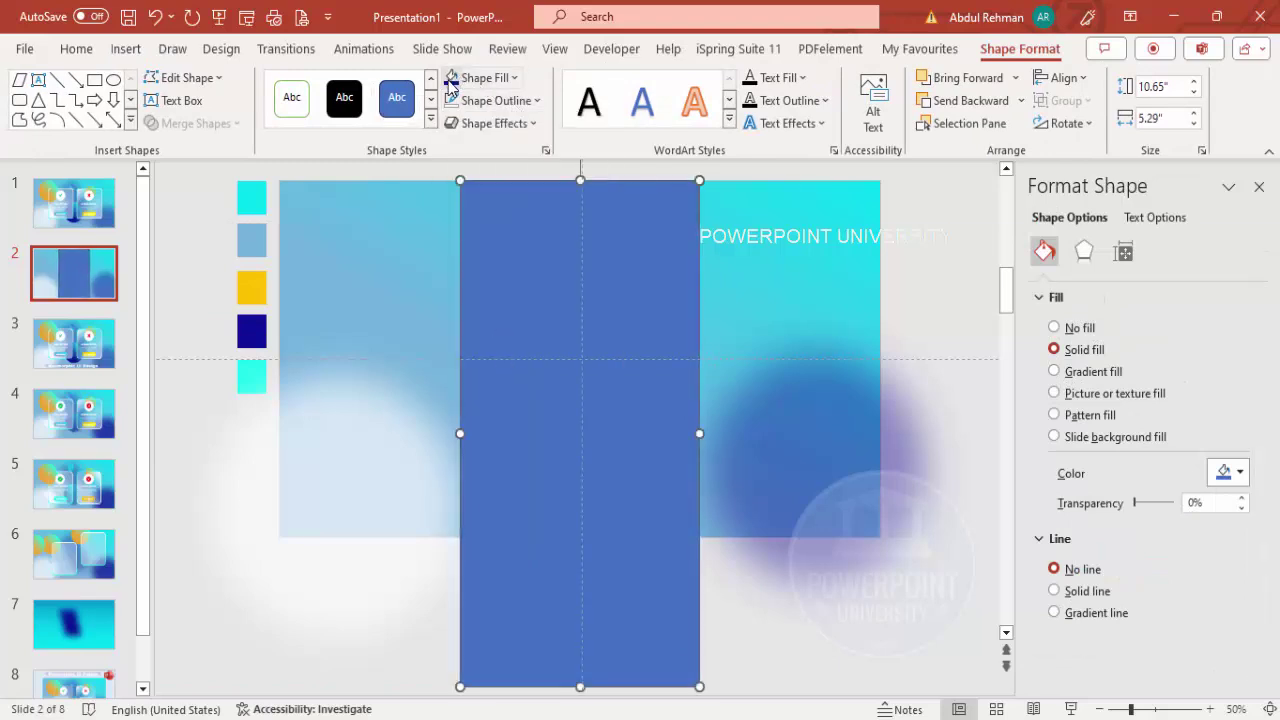
Fill the rectangle dark navy at 52% transparency with 91 pt soft edges.
click(450, 84)
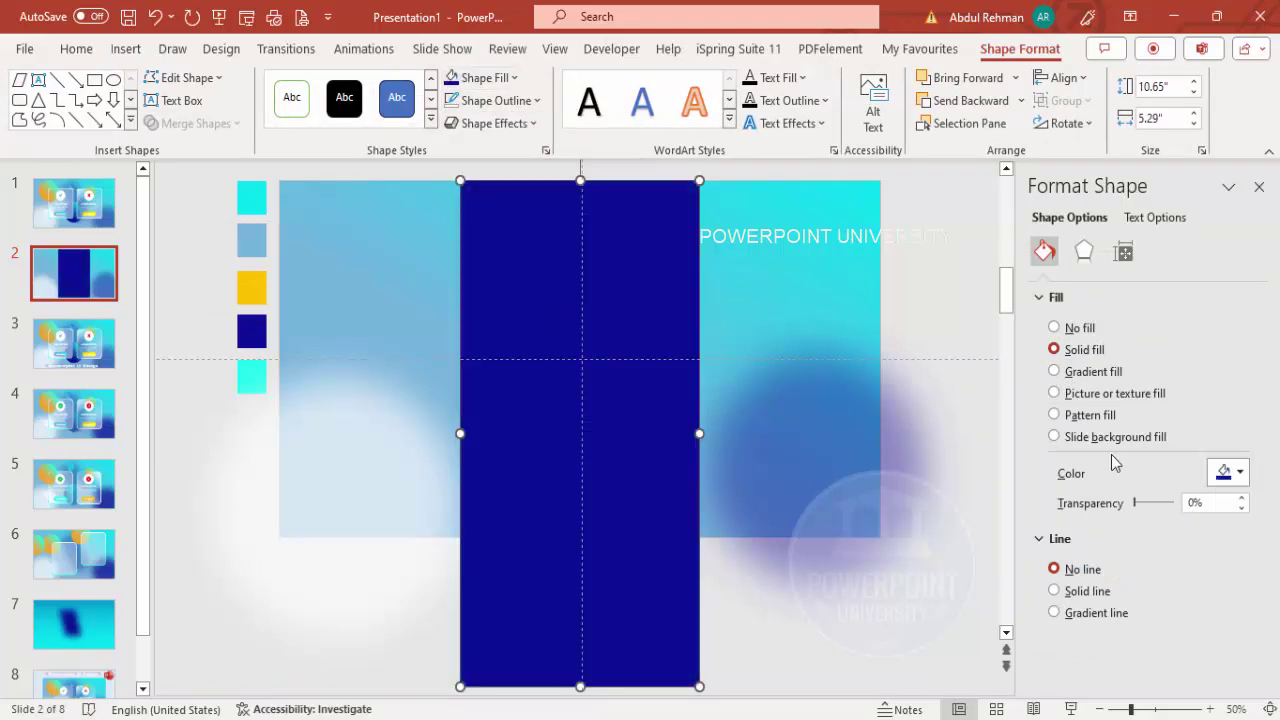
drag(1137, 504, 1157, 503)
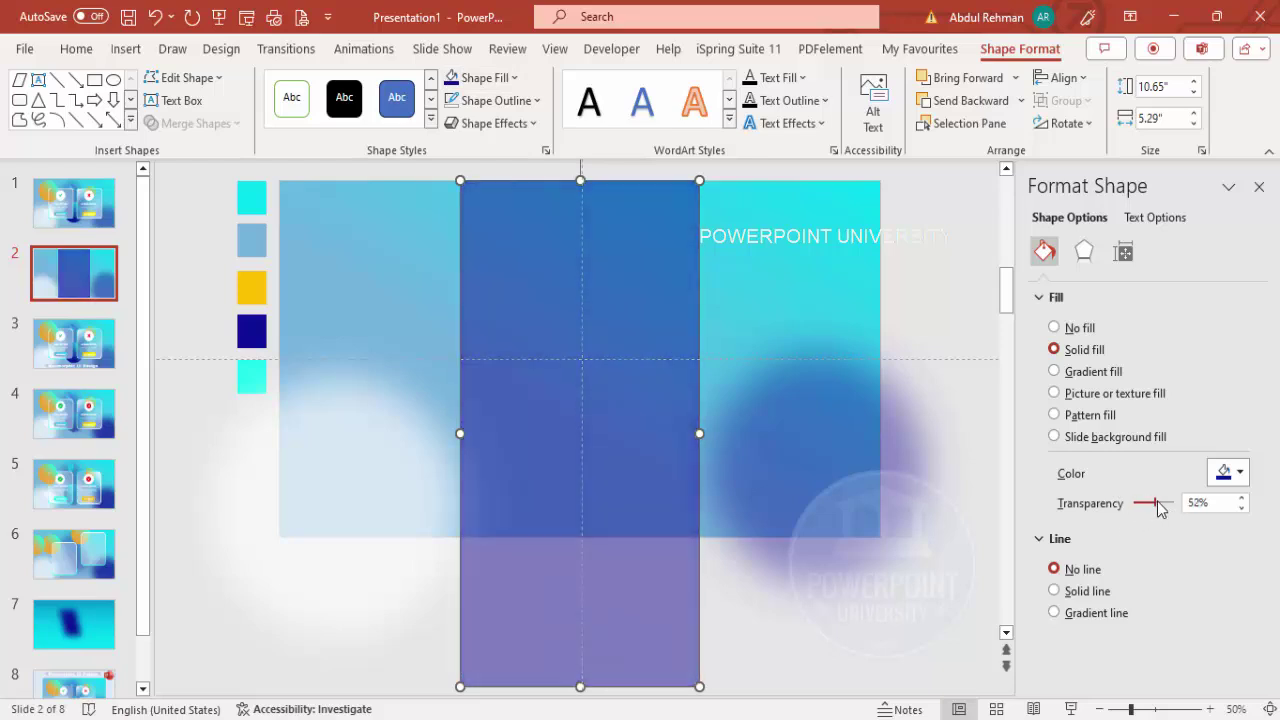
click(1086, 253)
drag(1081, 441, 1165, 445)
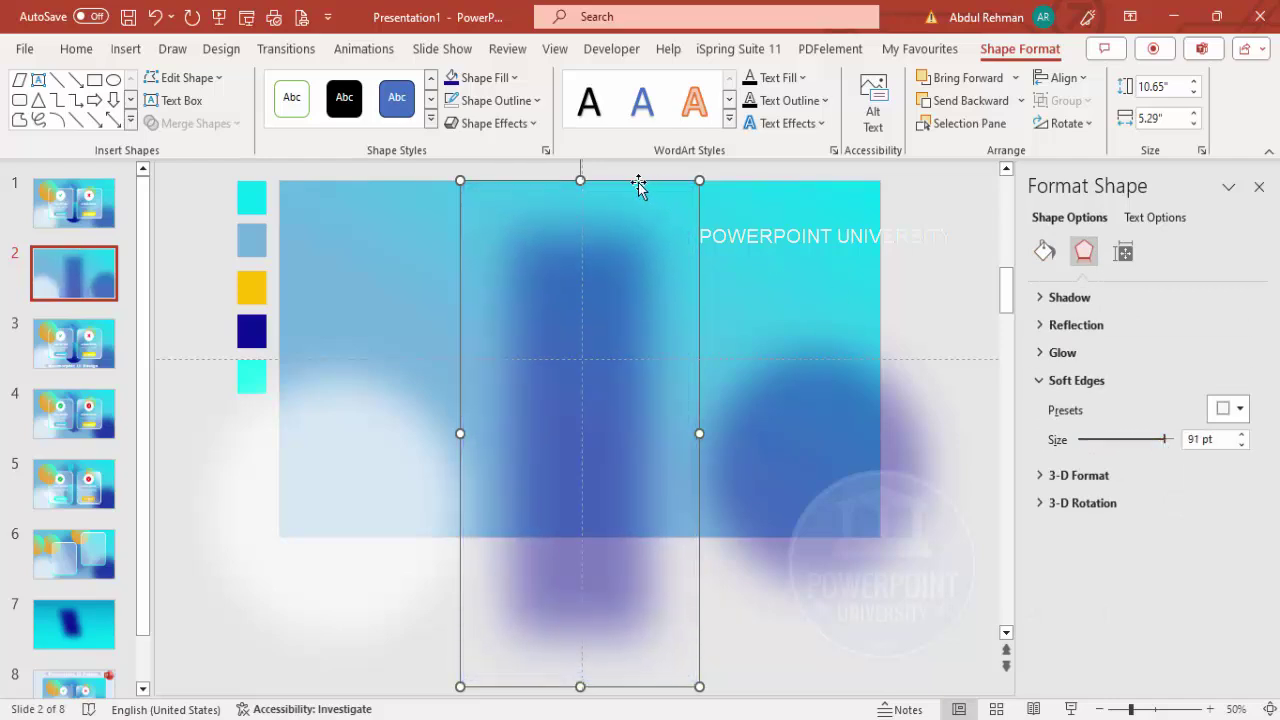
Tilt the blurred rectangle diagonally and narrow it to 4.54 inches.
scroll(612, 205, up, 1)
drag(581, 170, 514, 174)
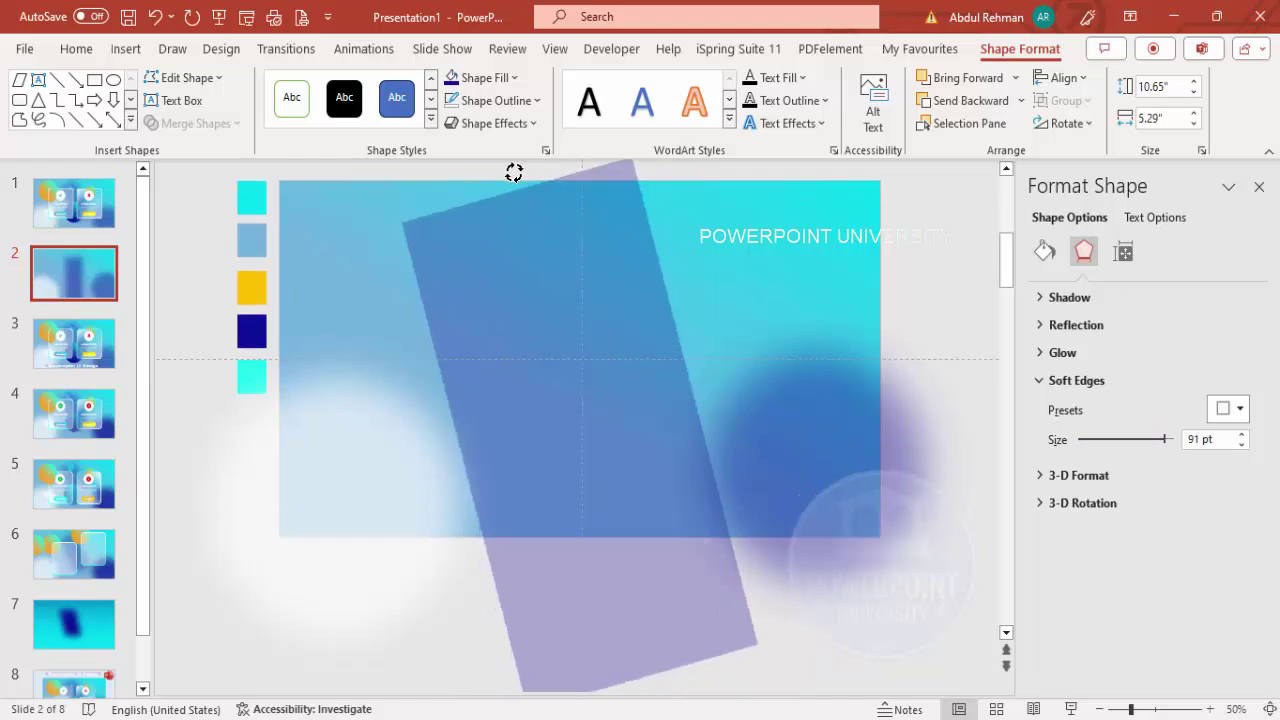
click(600, 296)
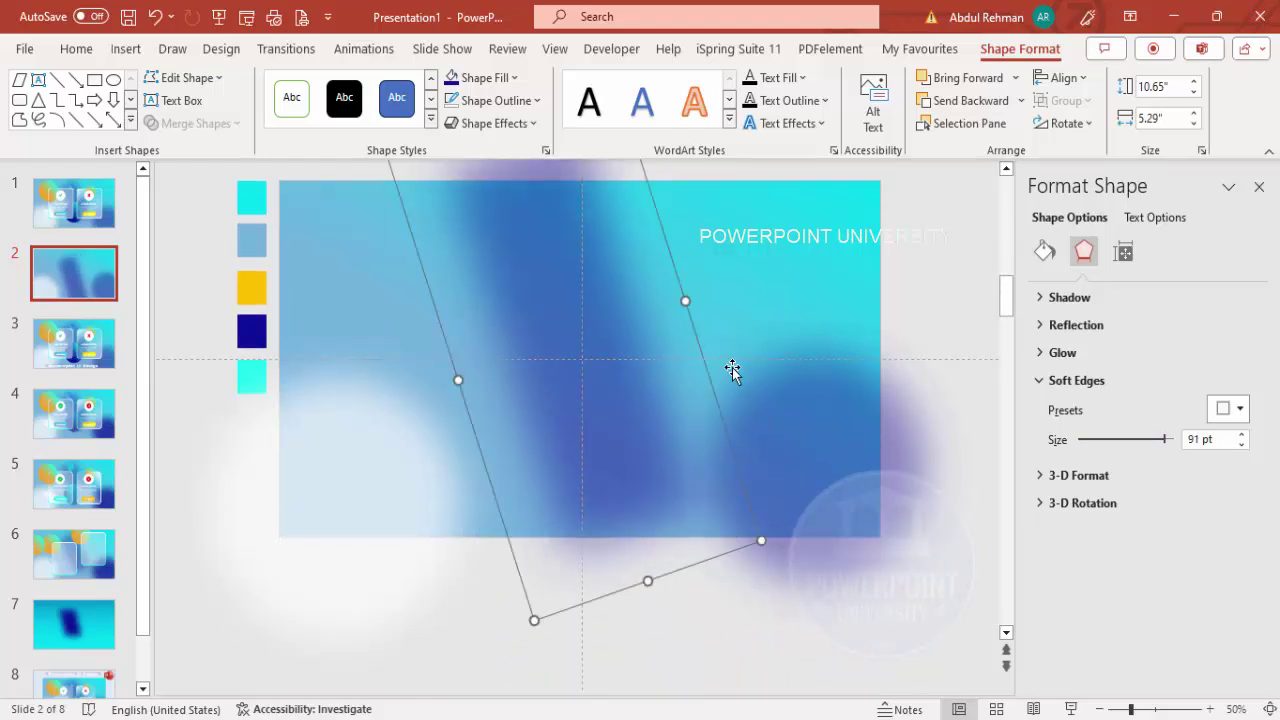
drag(686, 300, 651, 318)
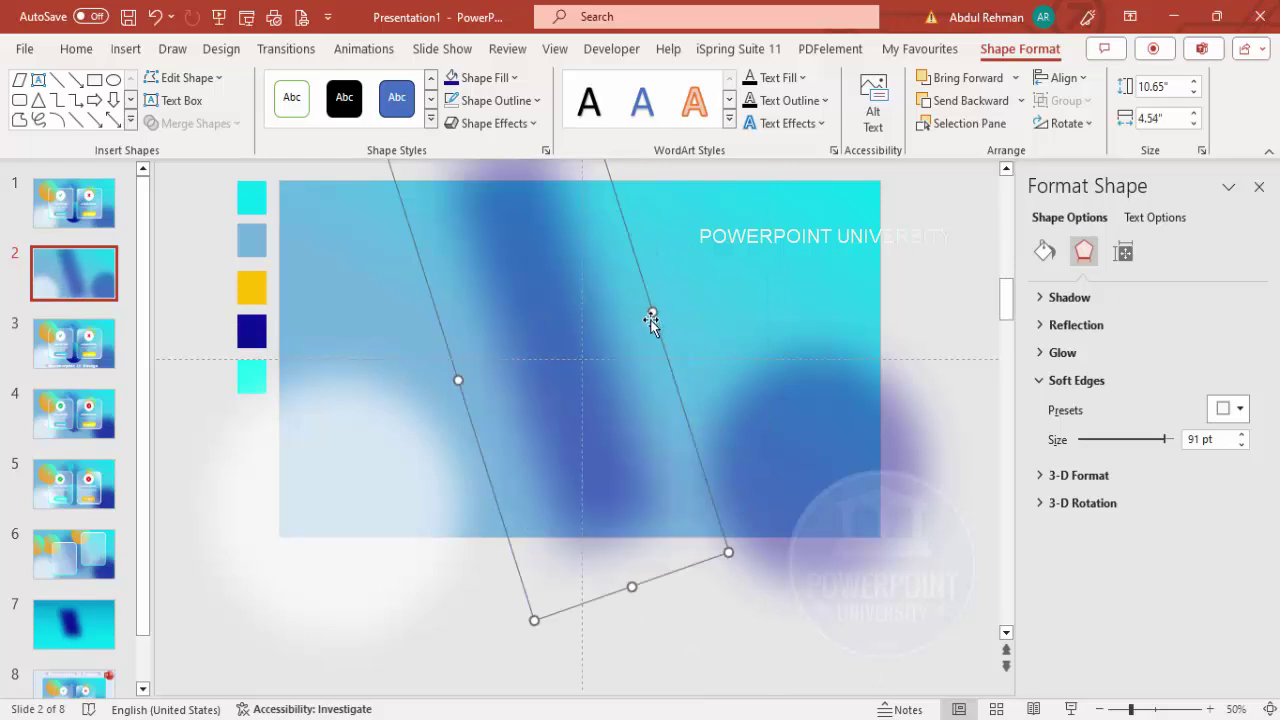
click(663, 307)
Shift the translucent band right and up, then preview the slide full-screen.
click(903, 332)
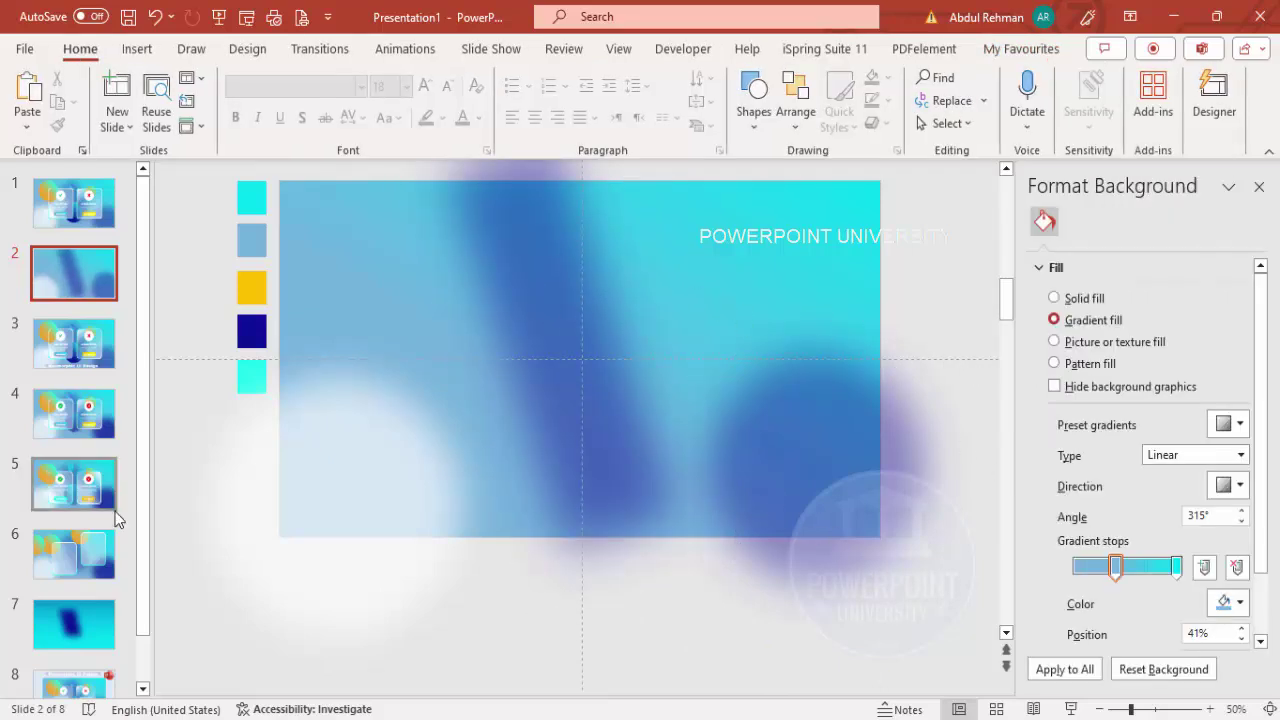
drag(446, 563, 940, 544)
click(1070, 709)
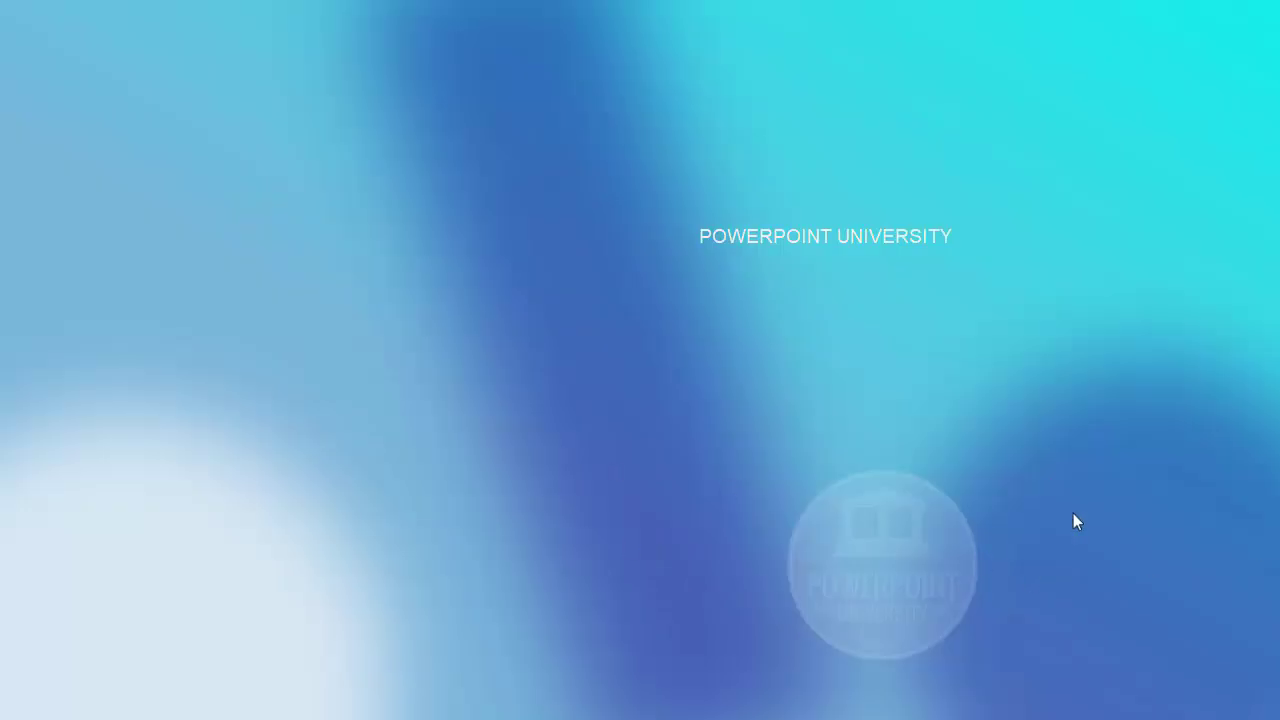
Exit the slide show, rotate and nudge the band, and raise its transparency to 78%.
key(Escape)
drag(820, 271, 605, 322)
drag(543, 366, 565, 358)
mouse_move(1175, 510)
mouse_down()
mouse_move(1152, 506)
mouse_move(1168, 510)
mouse_up()
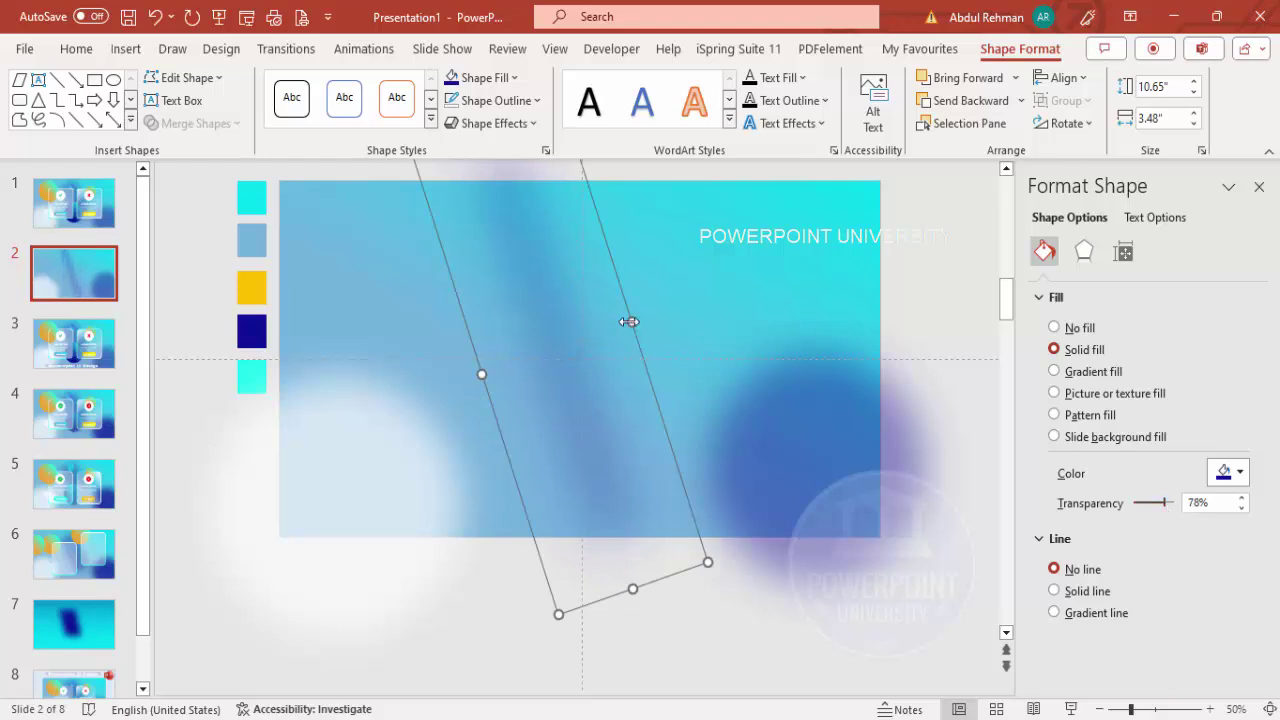